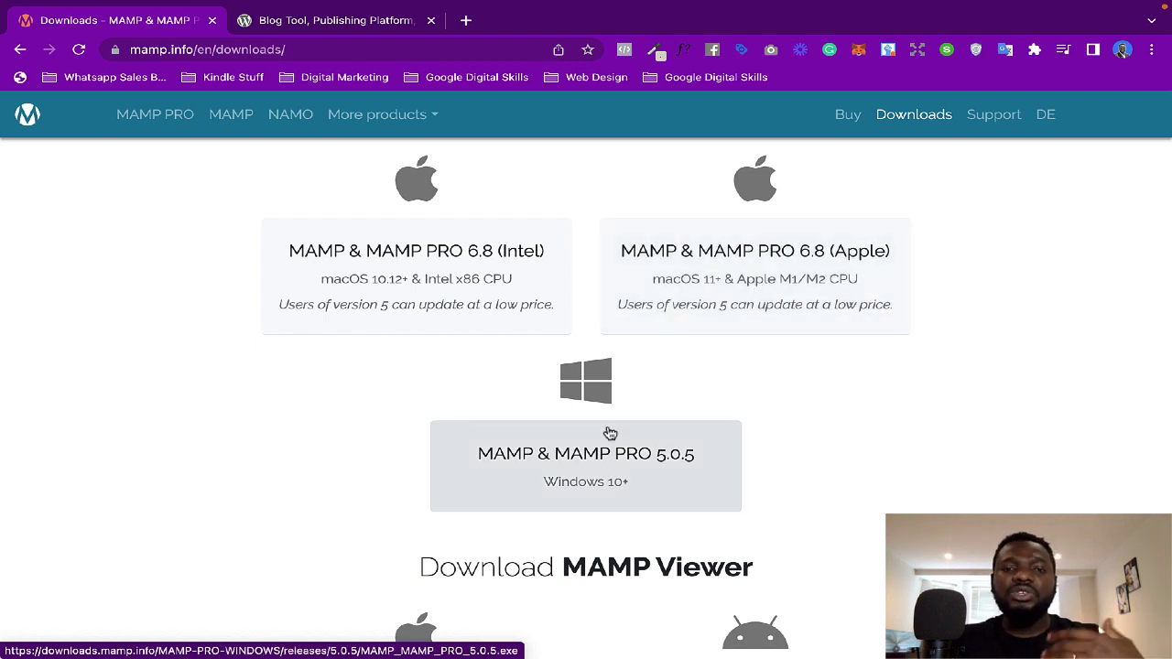
left_click(584, 490)
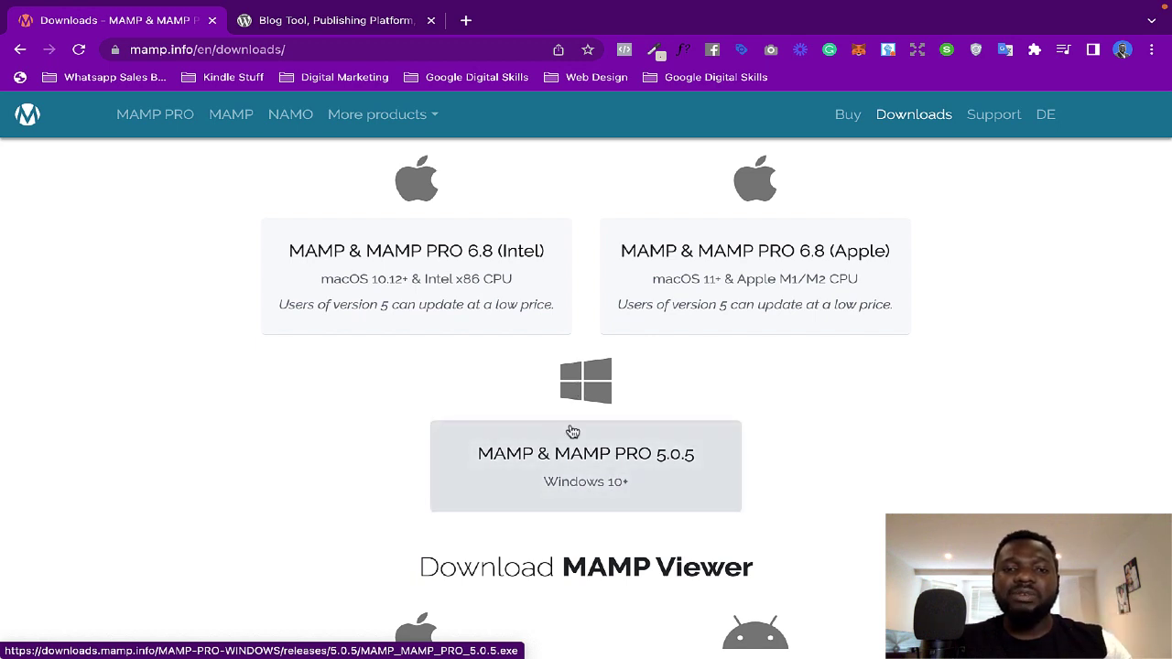
scroll(528, 449, "up", 1)
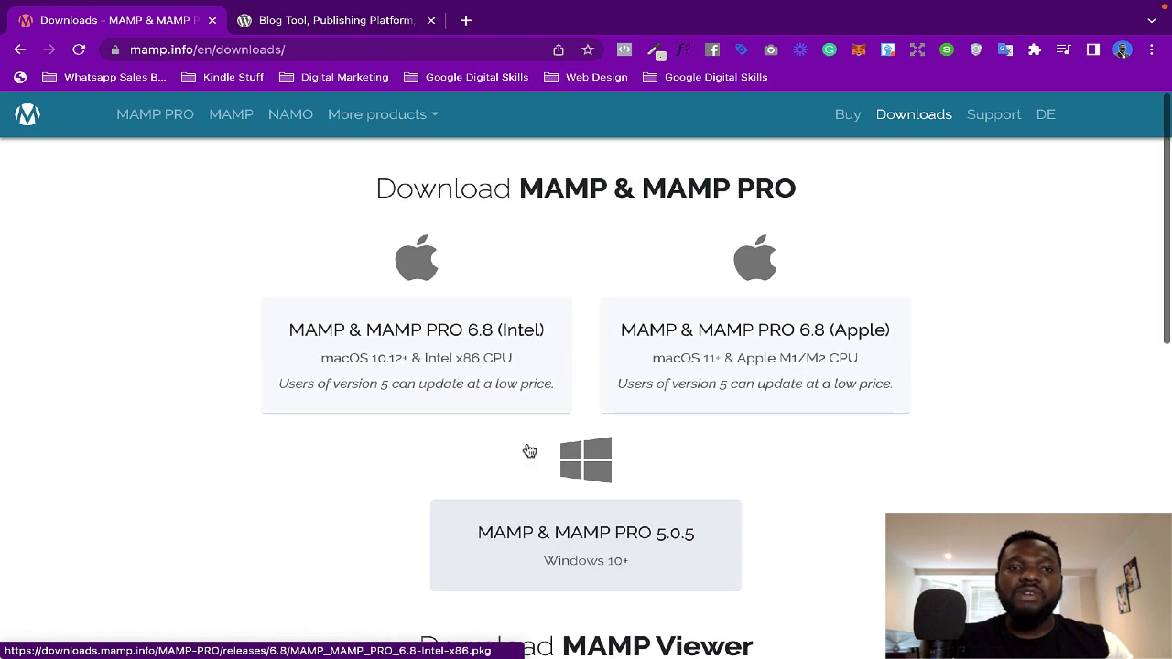
left_click(441, 348)
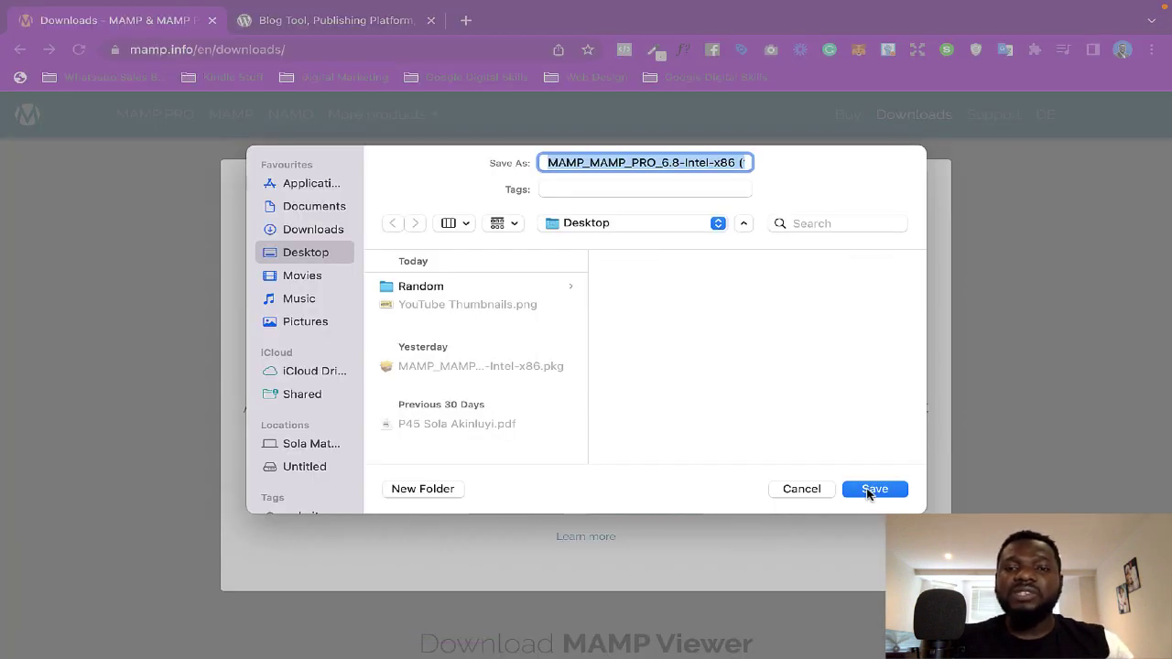
left_click(803, 490)
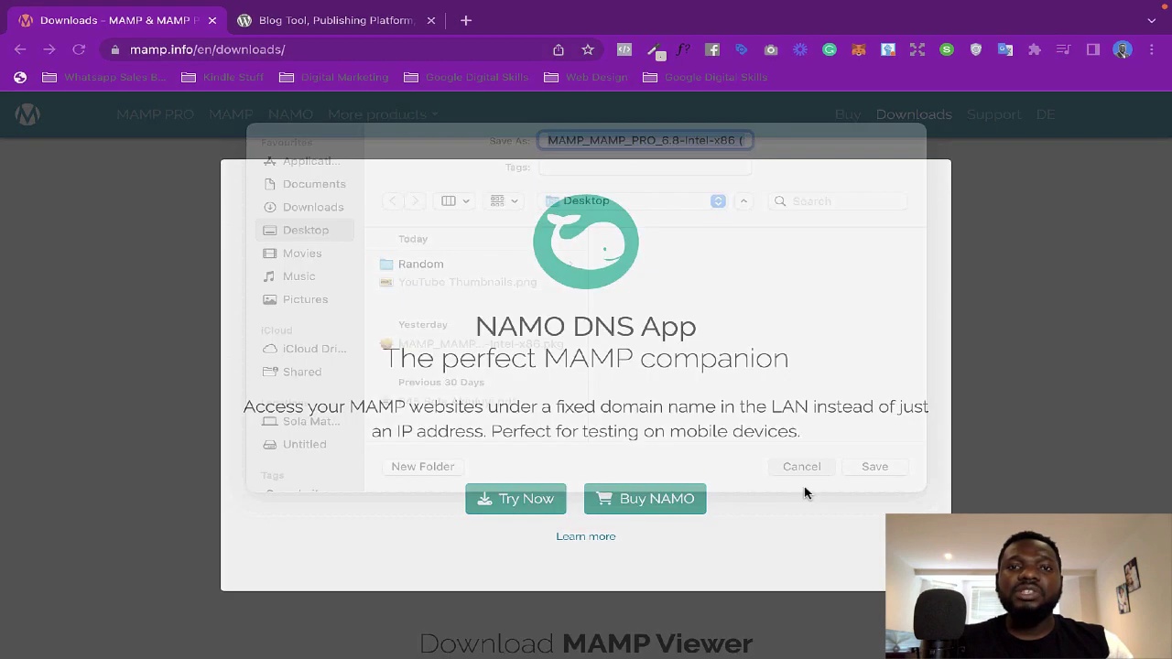
left_click(800, 126)
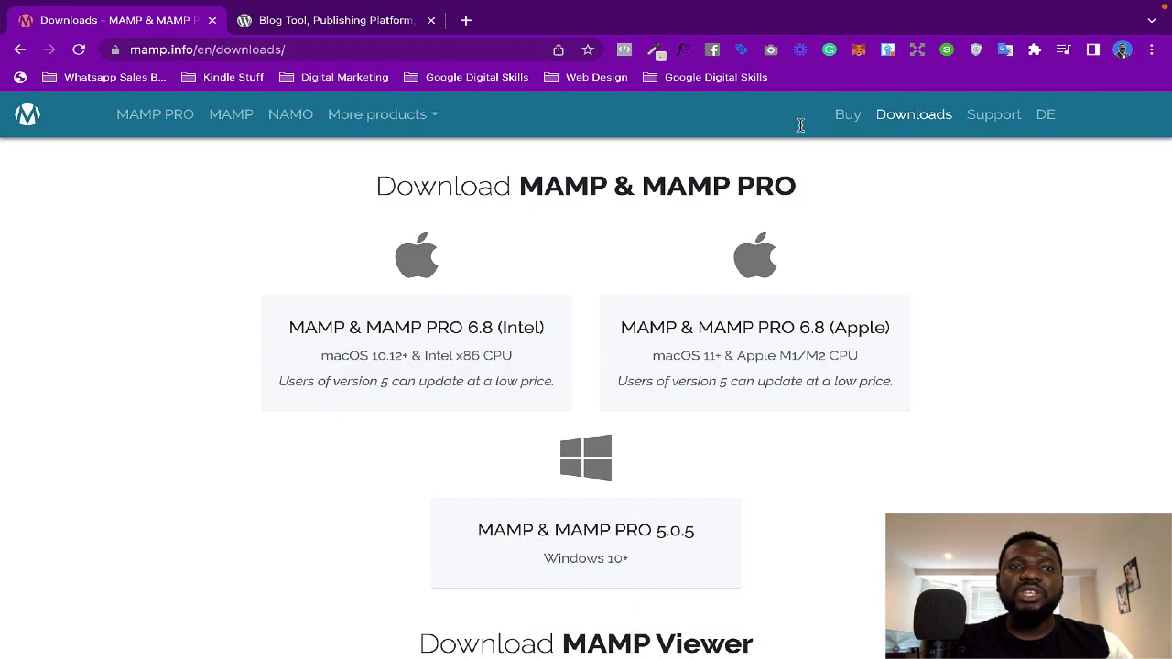
left_click(363, 11)
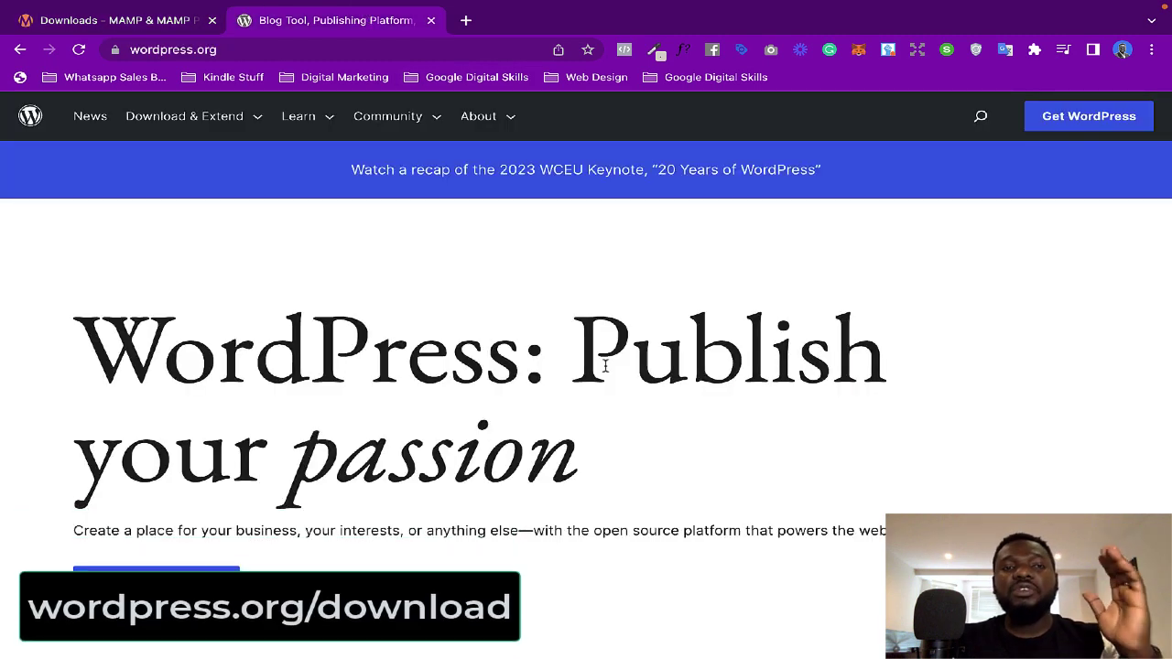
Step: Go to the Get WordPress download page on WordPress.org
scroll(605, 366, "down", 12)
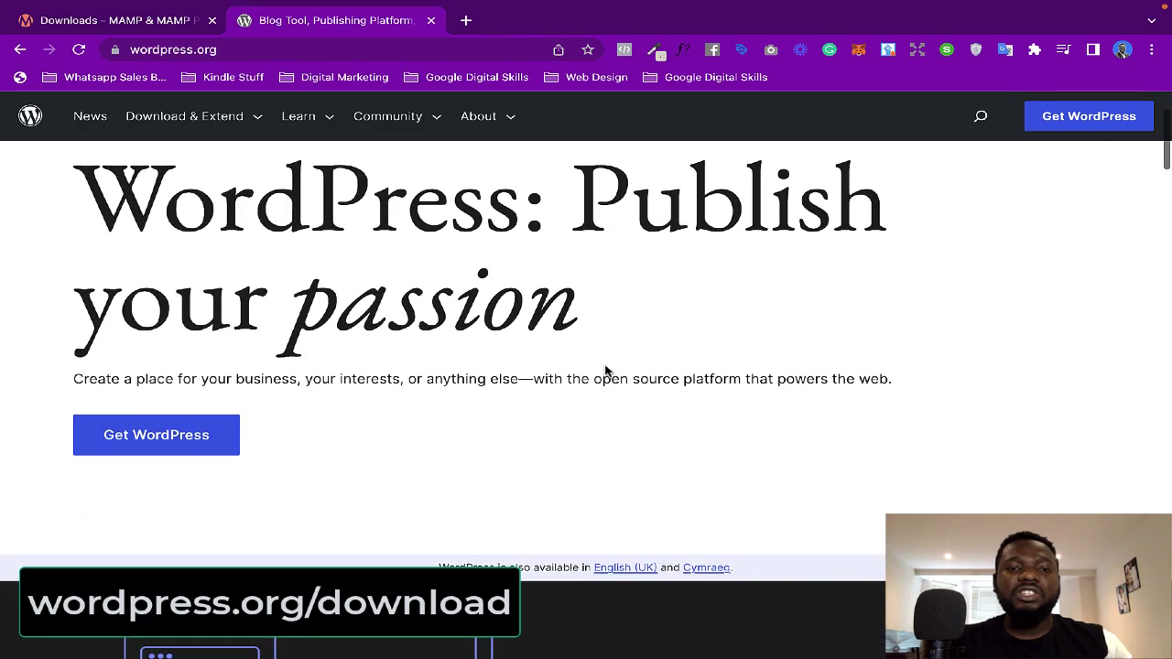
scroll(604, 370, "down", 10)
scroll(608, 370, "up", 20)
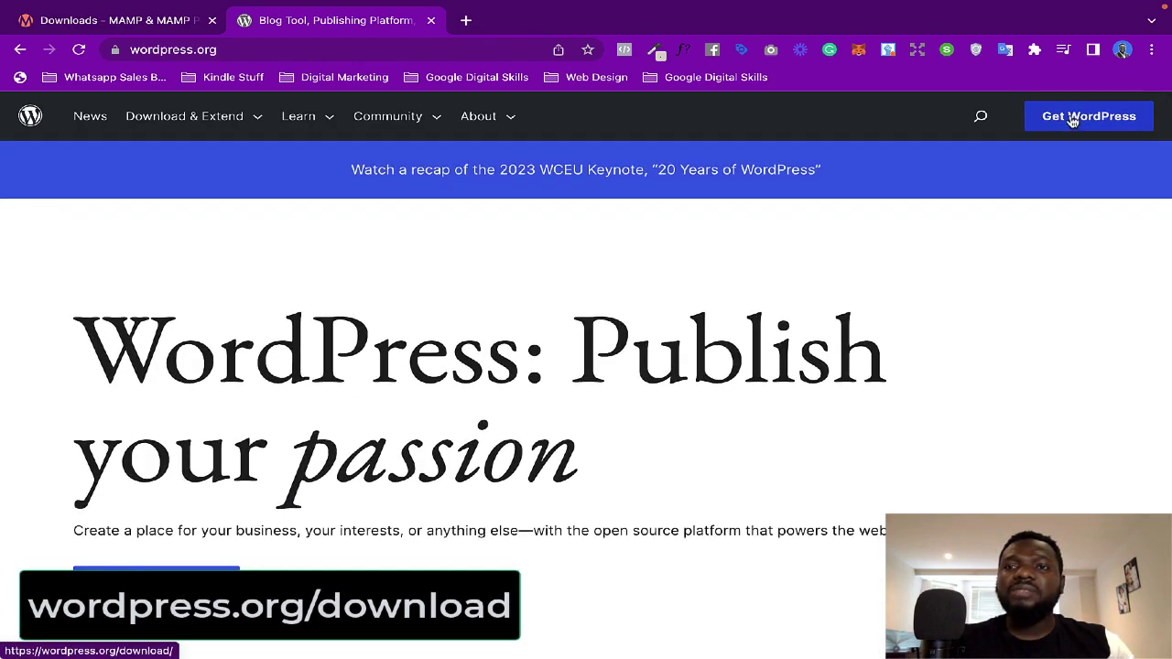
left_click(1082, 123)
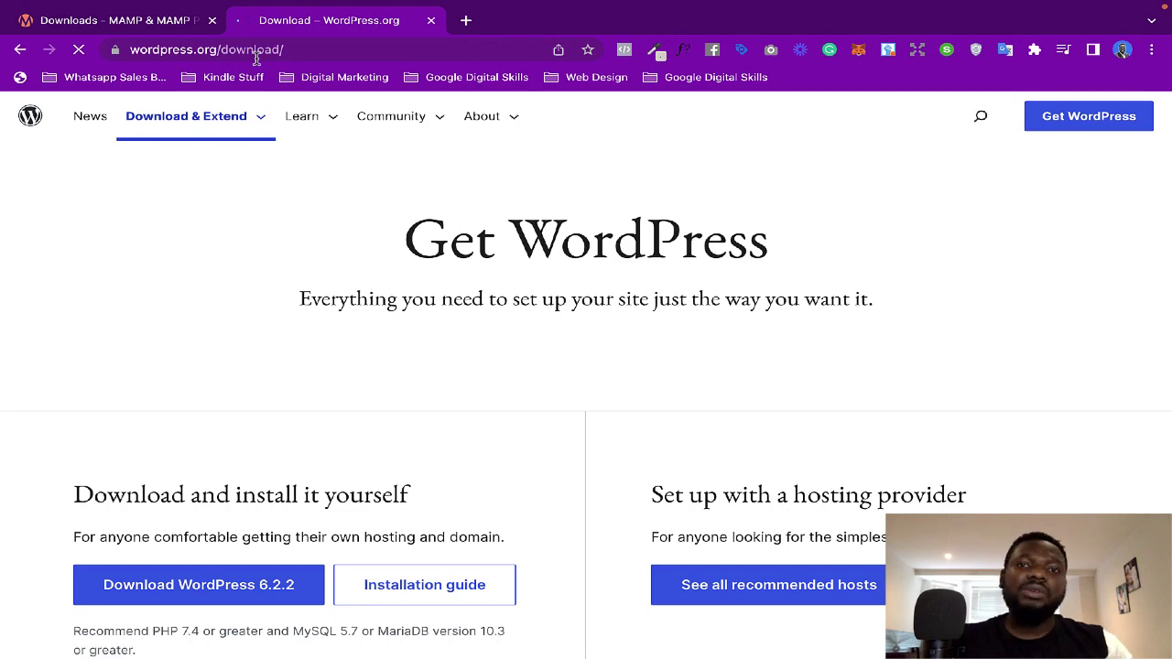
scroll(455, 338, "down", 2)
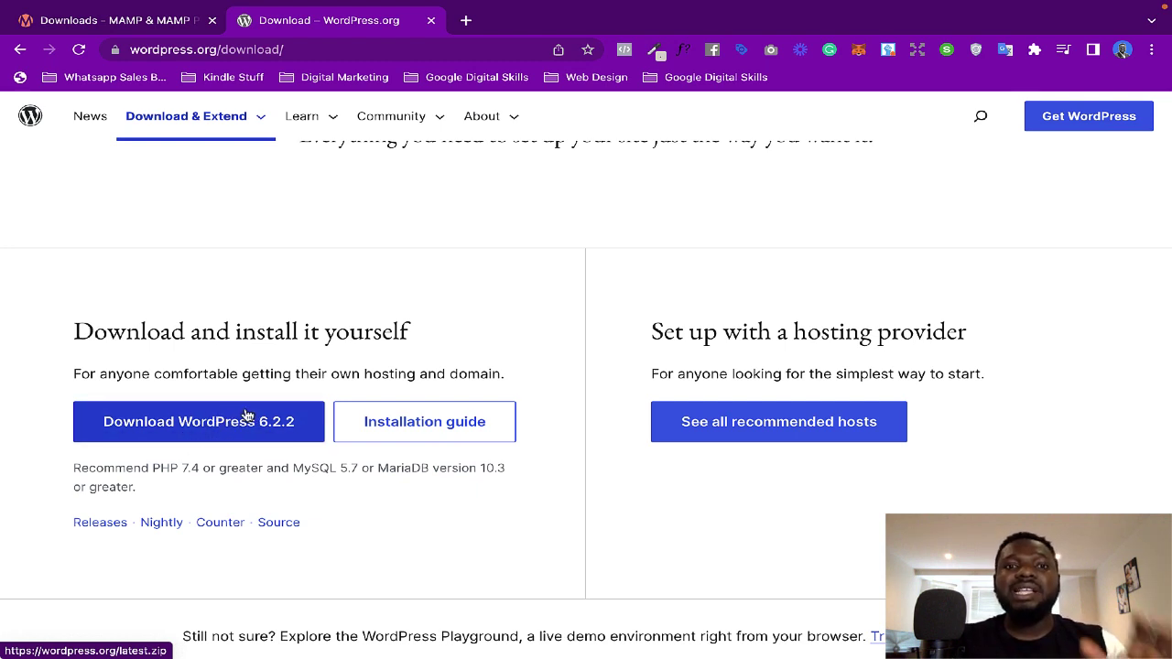
Step: Download WordPress 6.2.2 as a zip to the Desktop, then return to the MAMP downloads tab
left_click(245, 426)
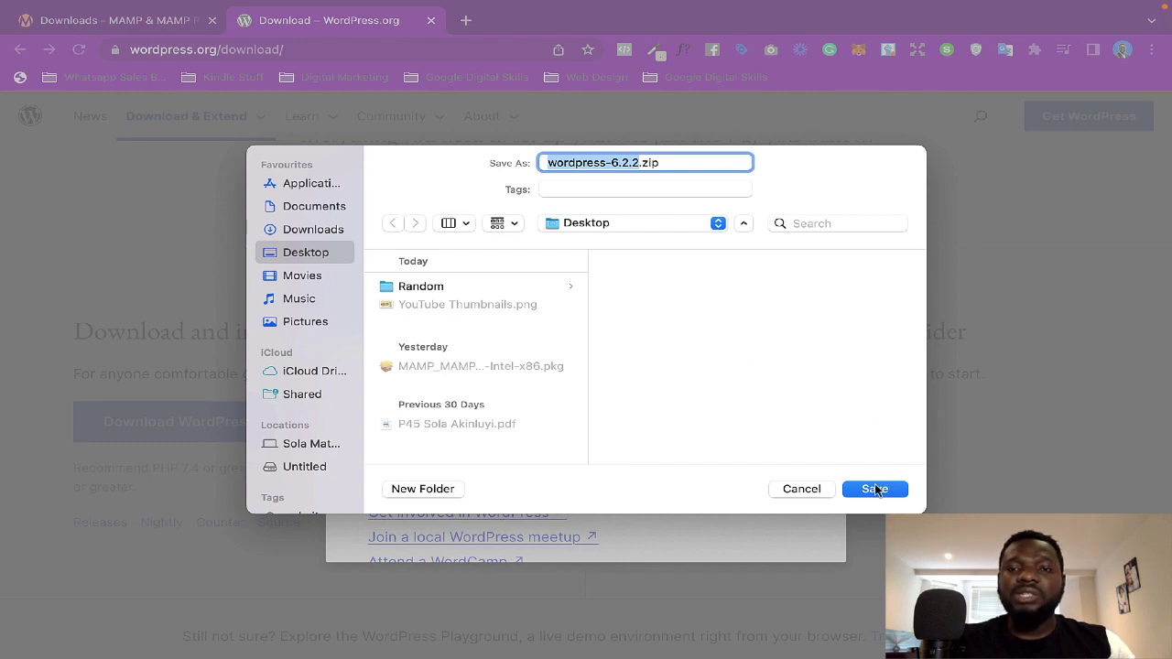
left_click(874, 489)
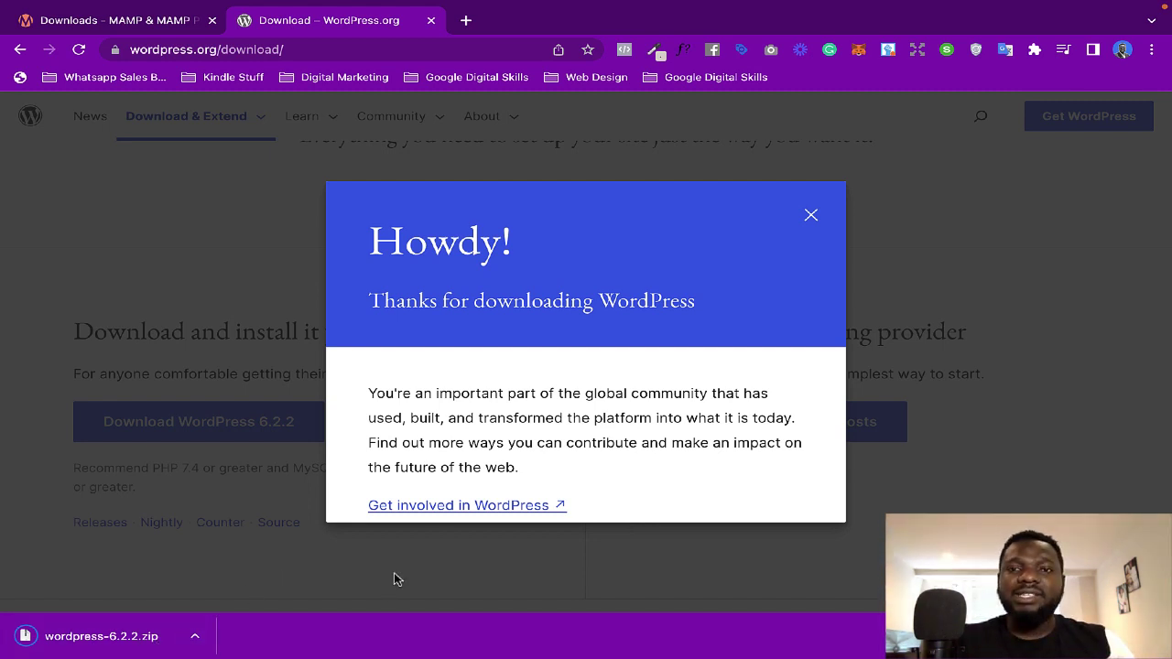
left_click(811, 217)
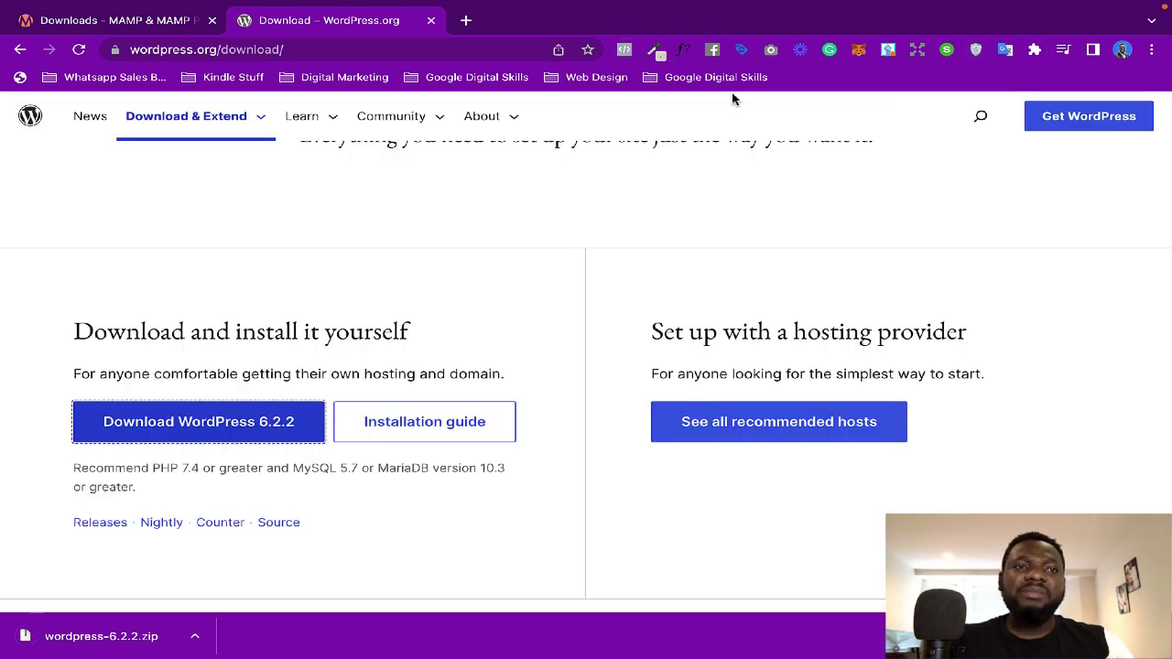
left_click(166, 27)
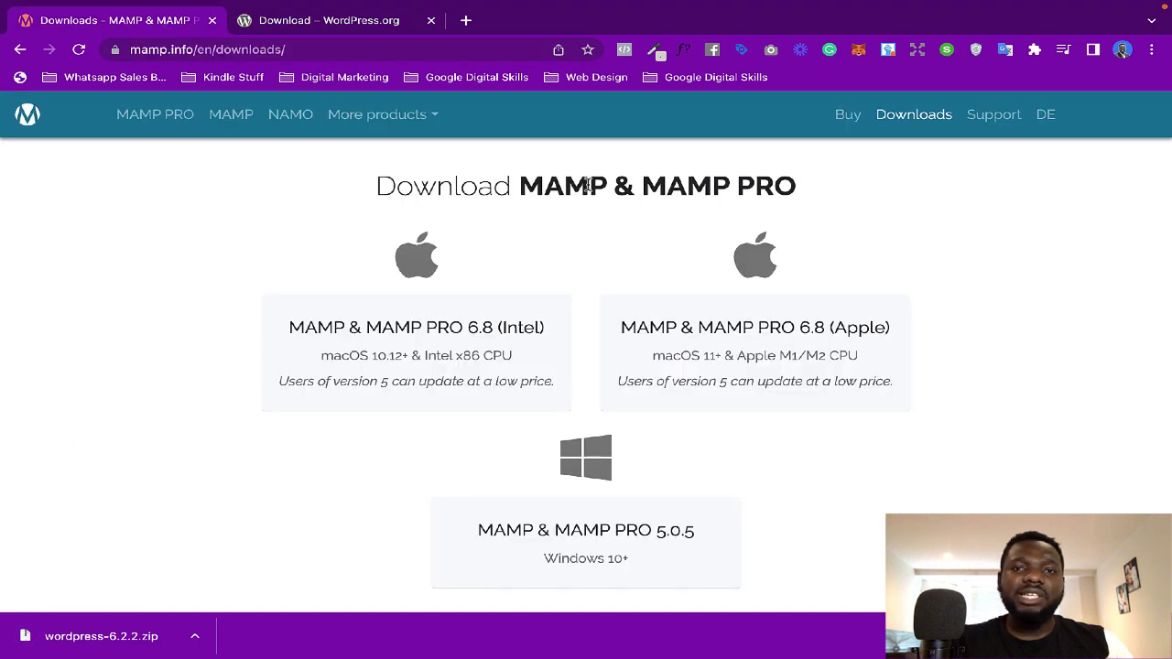
Step: Launch the MAMP installer package from the plain desktop space
key("ctrl+Up")
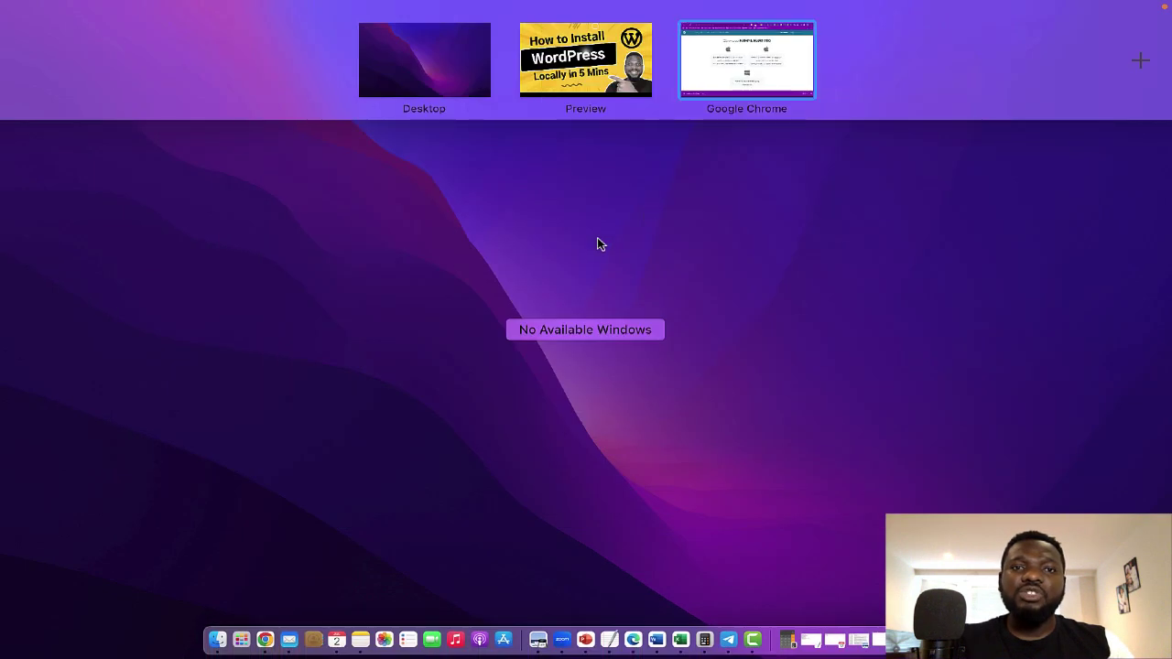
left_click(458, 84)
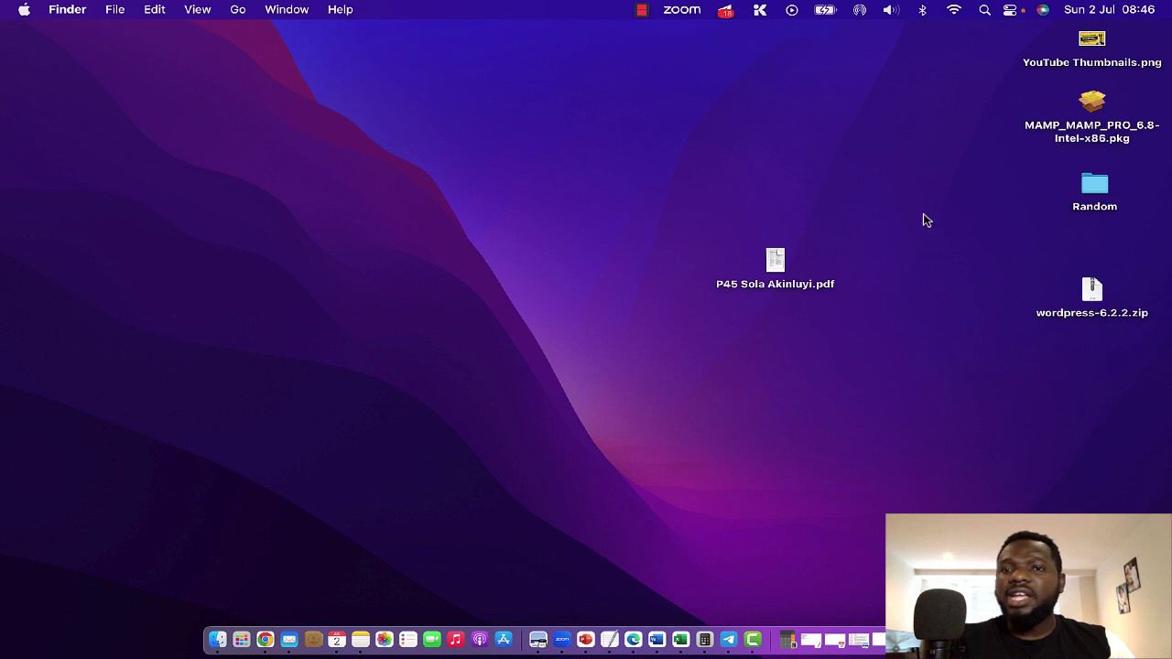
left_click(1100, 104)
double_click(1092, 107)
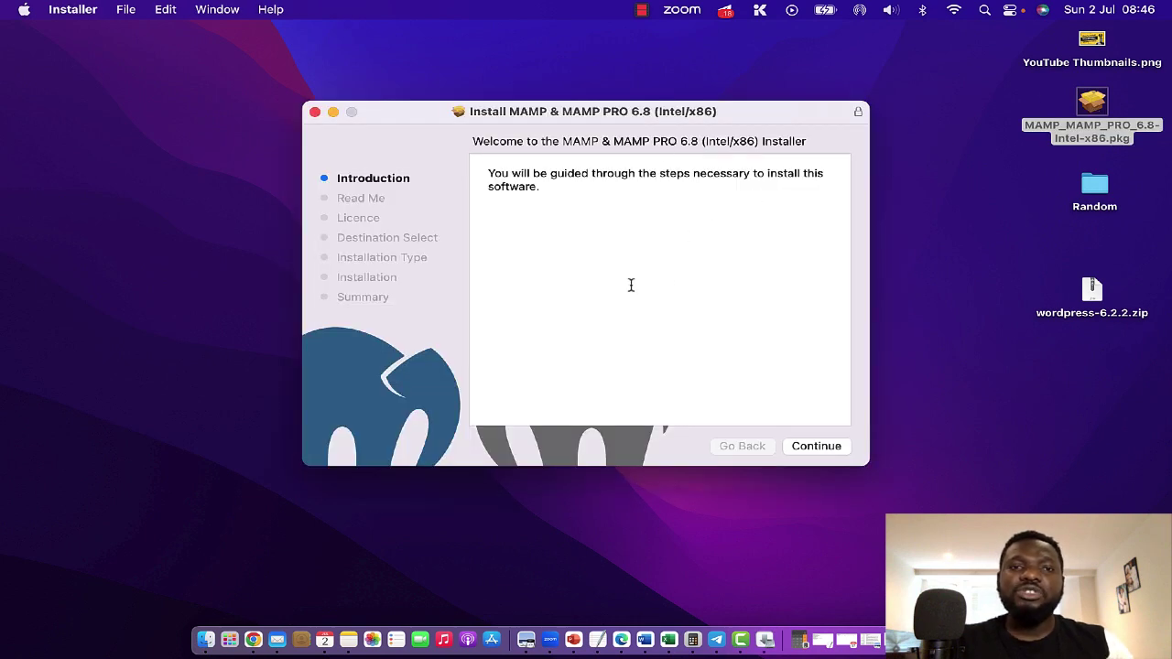
Step: Continue past Introduction, Read Me and Licence, agree to the terms, and start the standard install
left_click(817, 446)
left_click(803, 446)
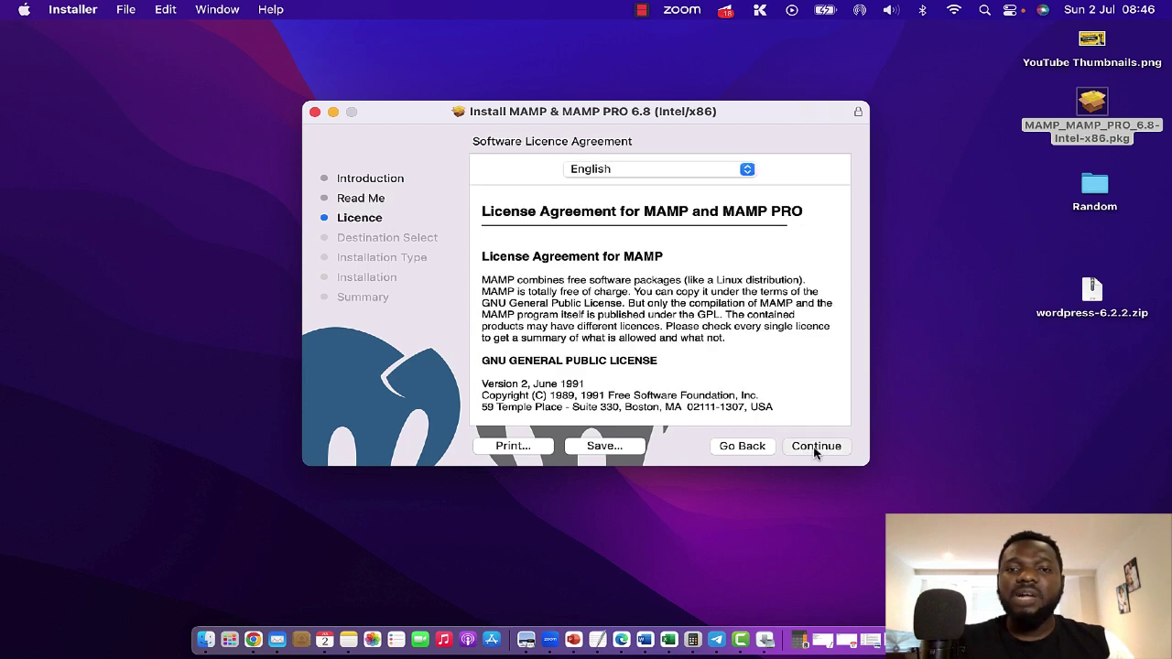
left_click(815, 449)
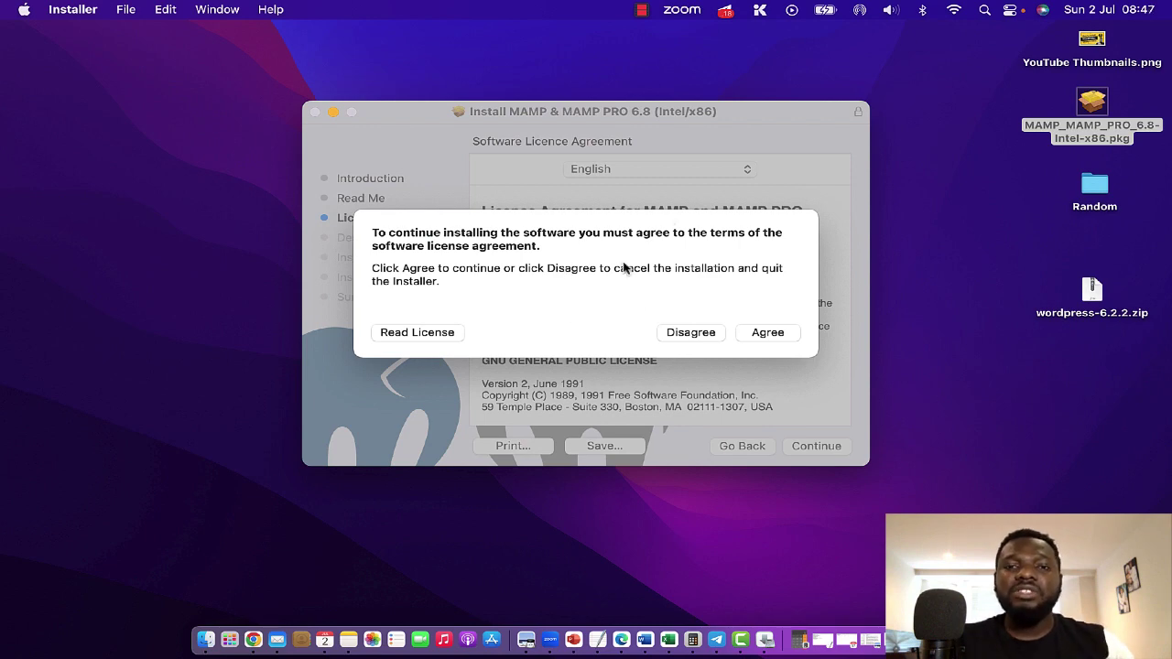
left_click(752, 334)
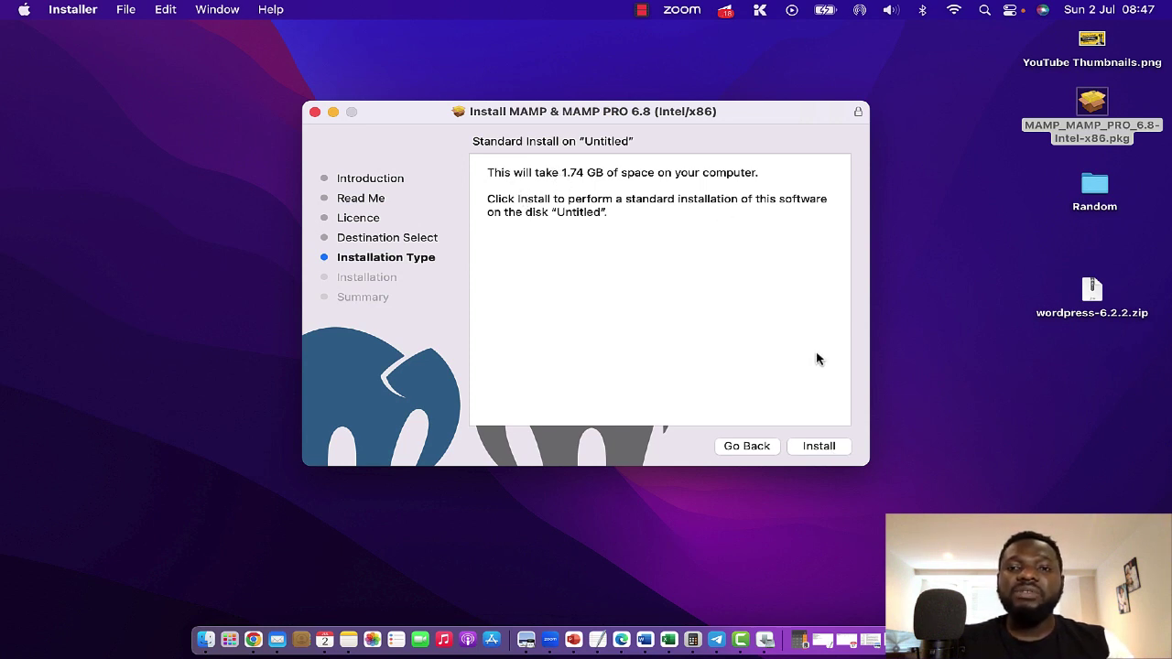
left_click(818, 447)
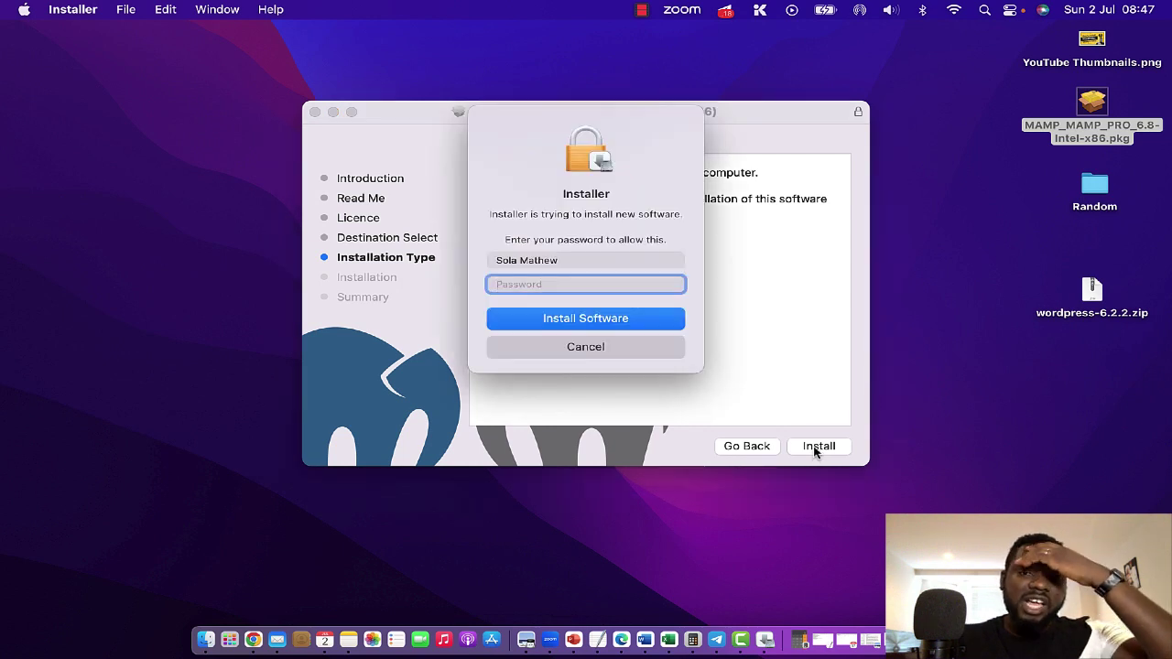
Step: Authorize the MAMP installation with the Mac account password
type("••••••")
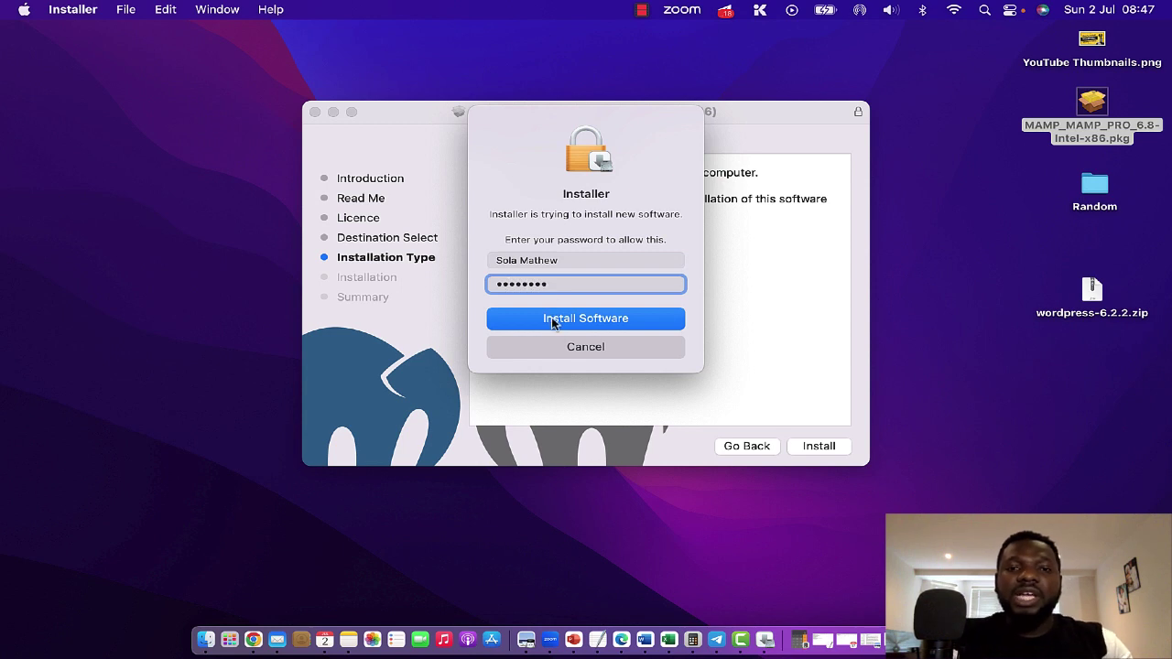
left_click(553, 317)
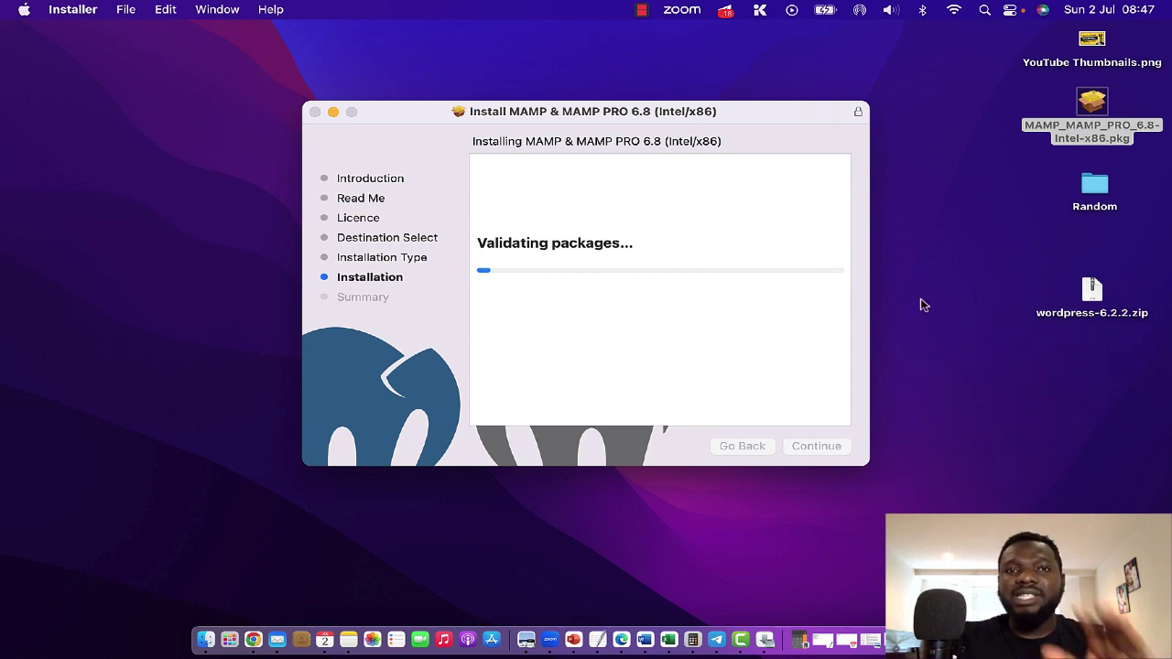
Step: Unzip wordpress-6.2.2.zip on the desktop and place the extracted wordpress folder below the zip
left_click_drag(735, 119, 477, 116)
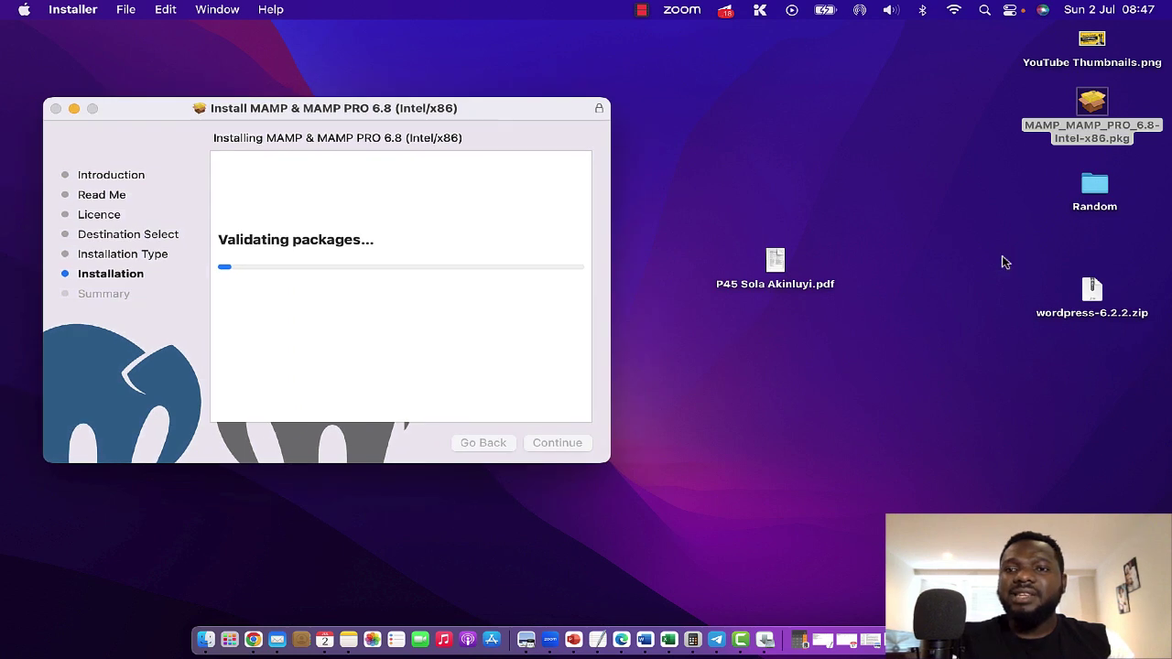
left_click(1091, 293)
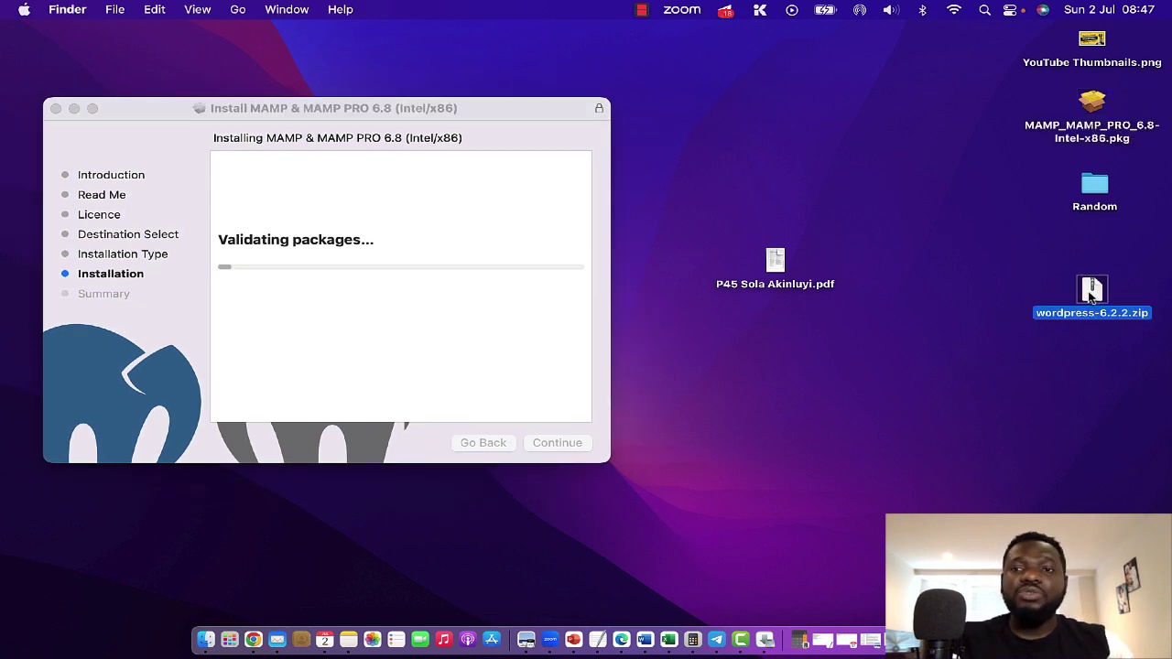
double_click(1092, 292)
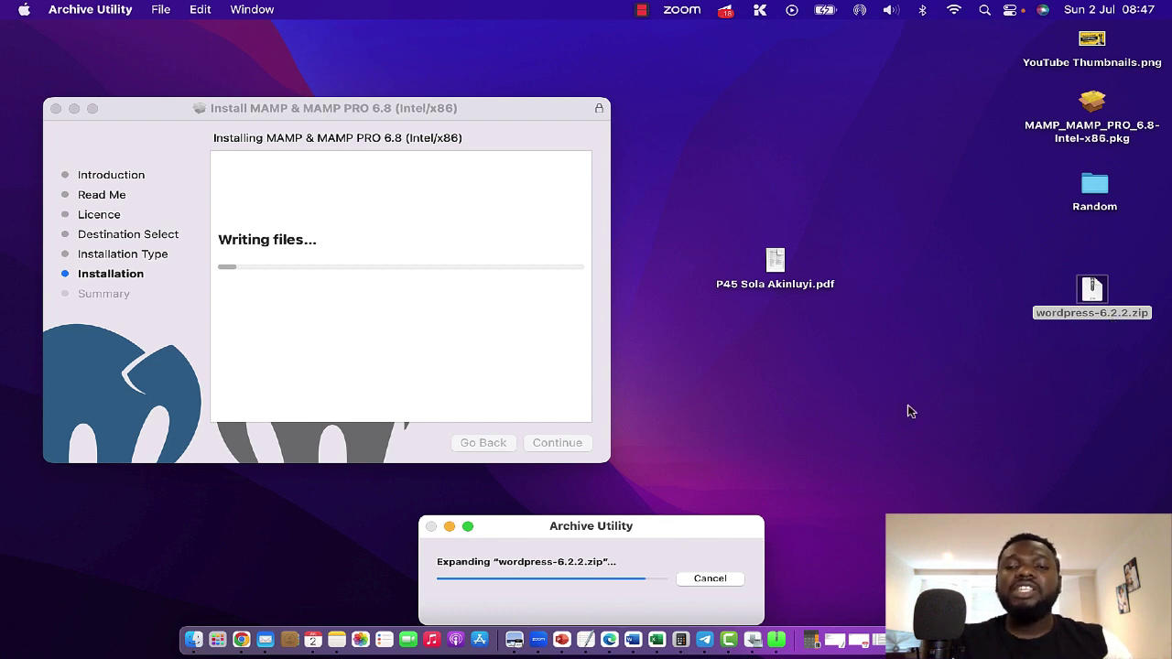
left_click(1079, 180)
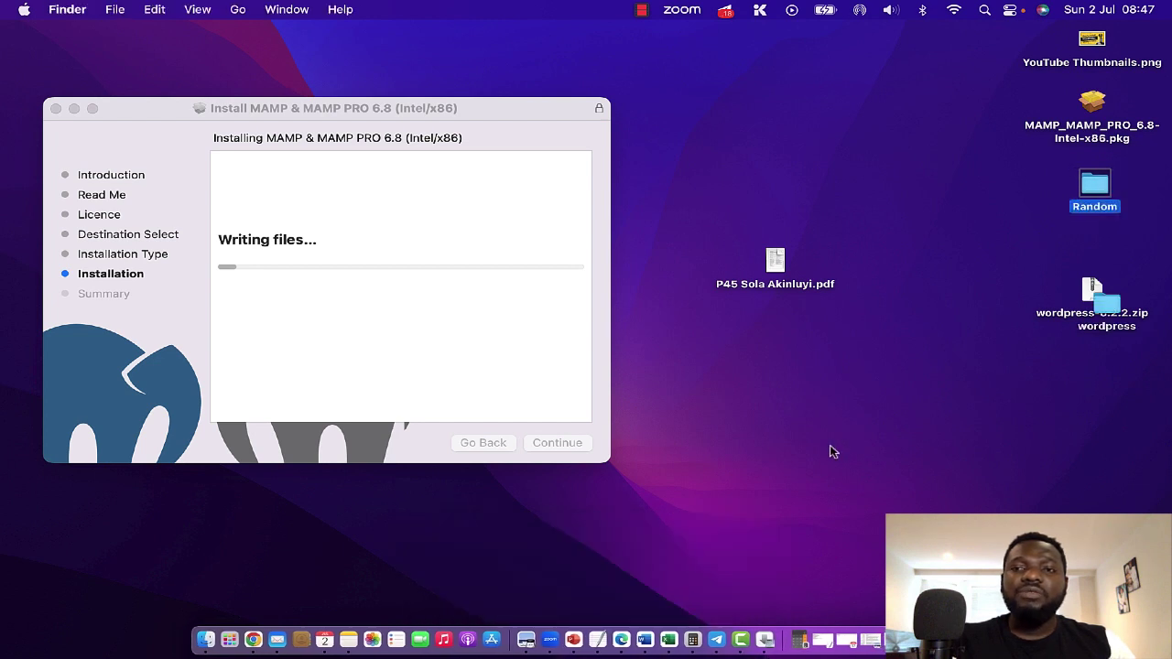
left_click_drag(1106, 311, 1084, 376)
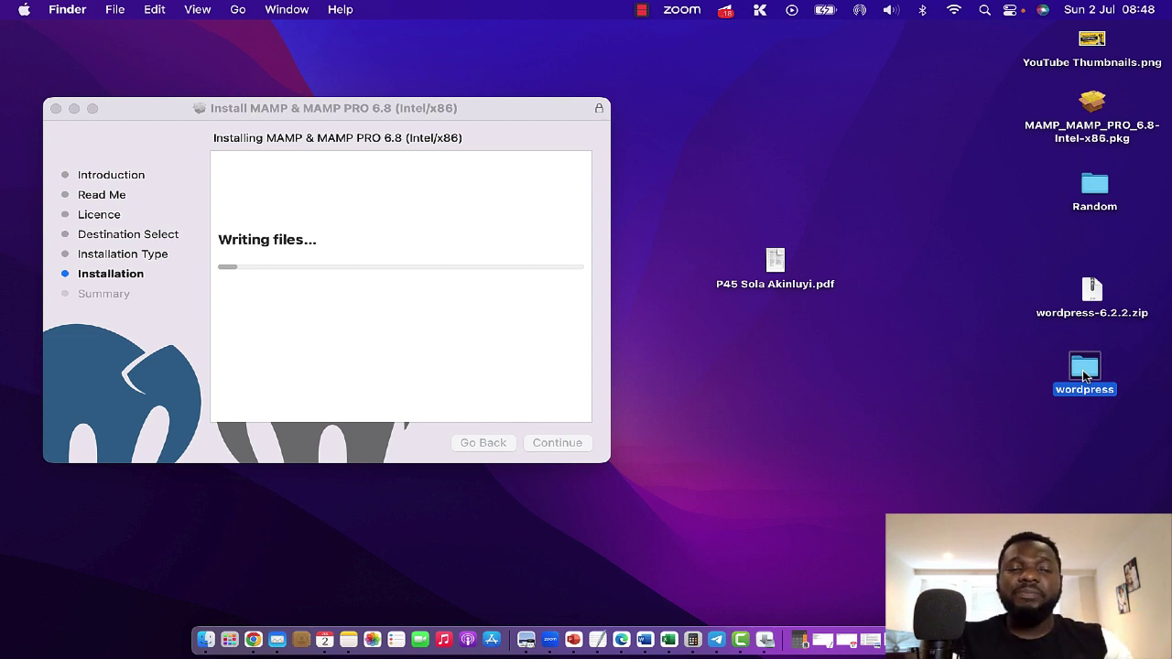
left_click_drag(1088, 372, 1084, 382)
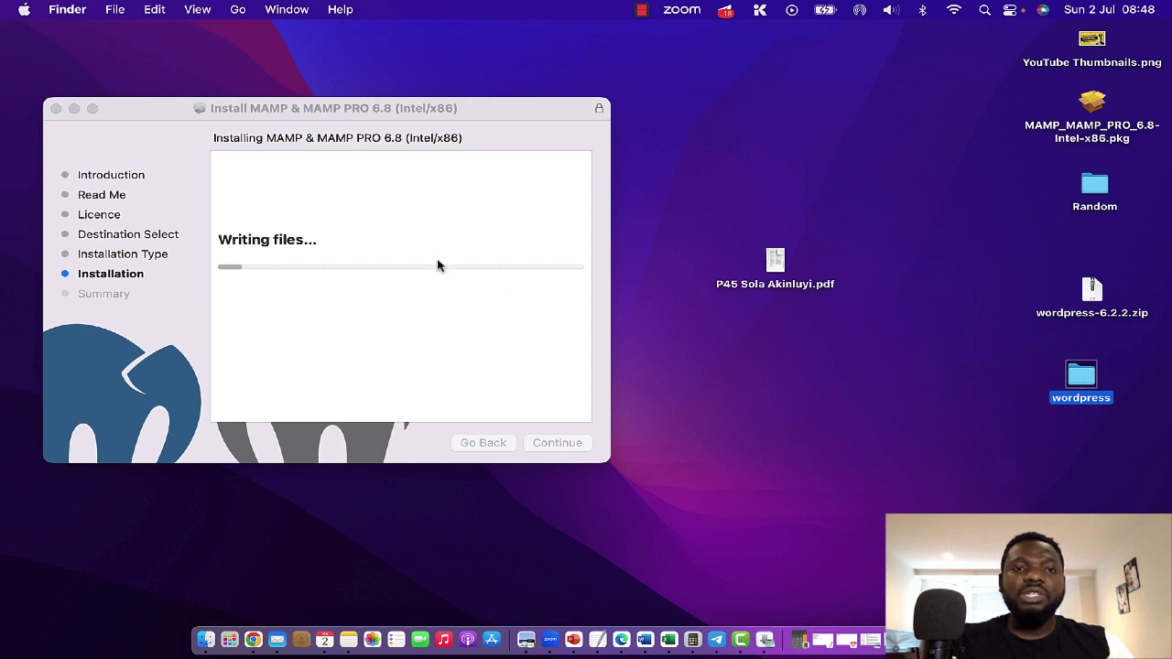
left_click_drag(340, 116, 389, 107)
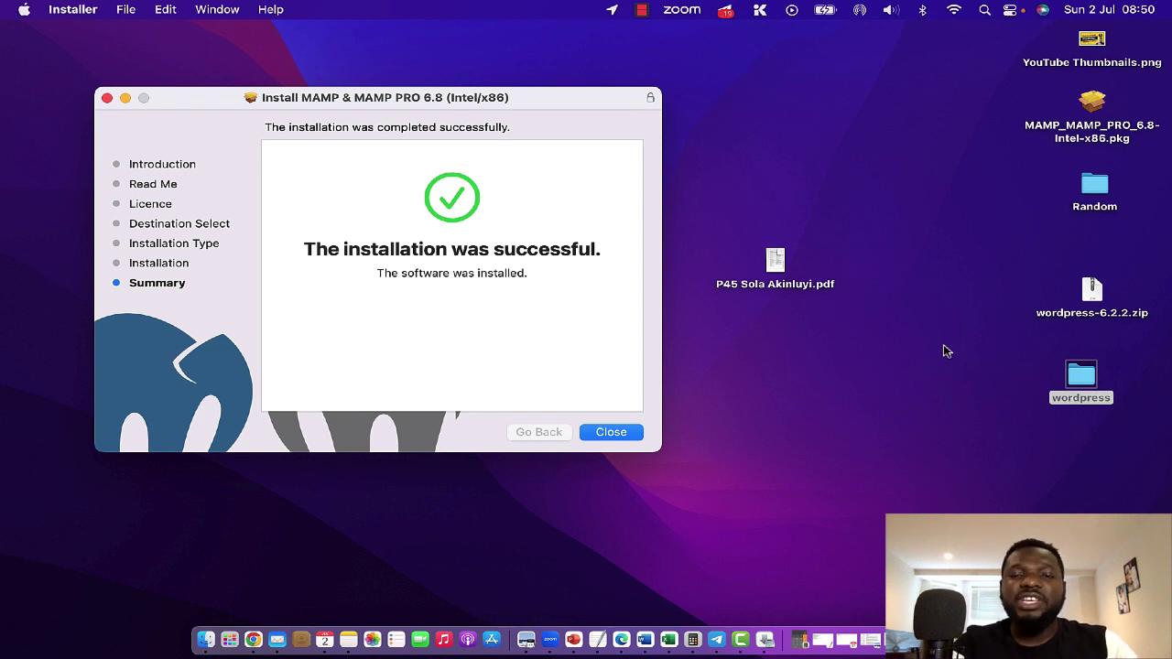
Step: Close the finished installer and open the MAMP folder under Applications in Finder
left_click(610, 434)
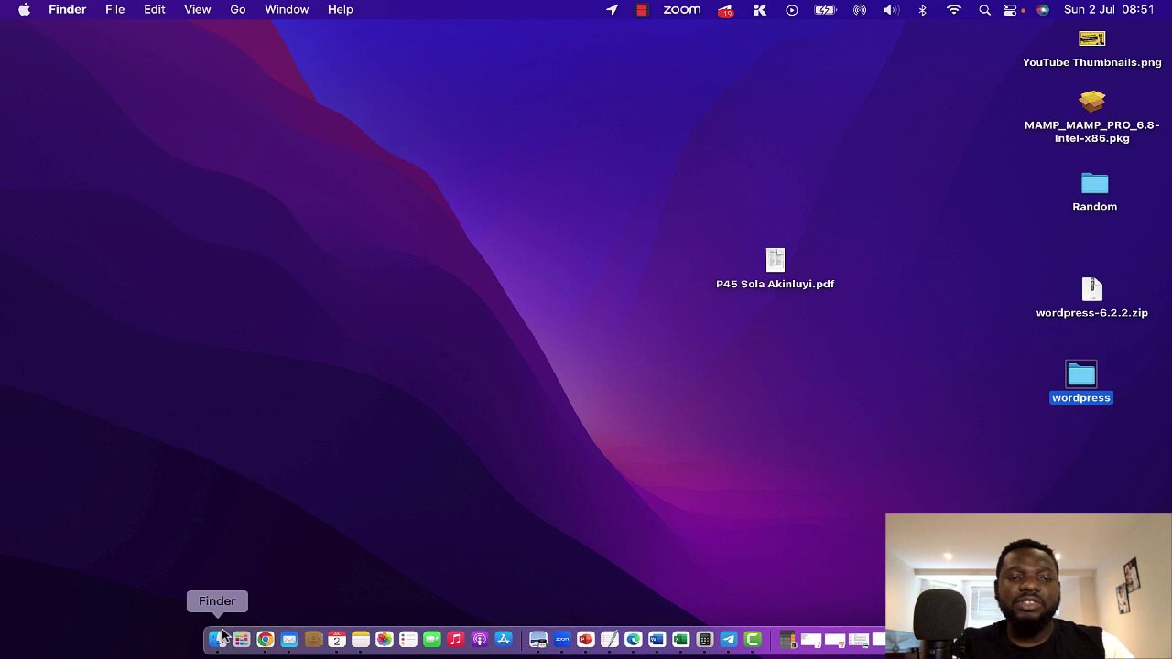
left_click(218, 642)
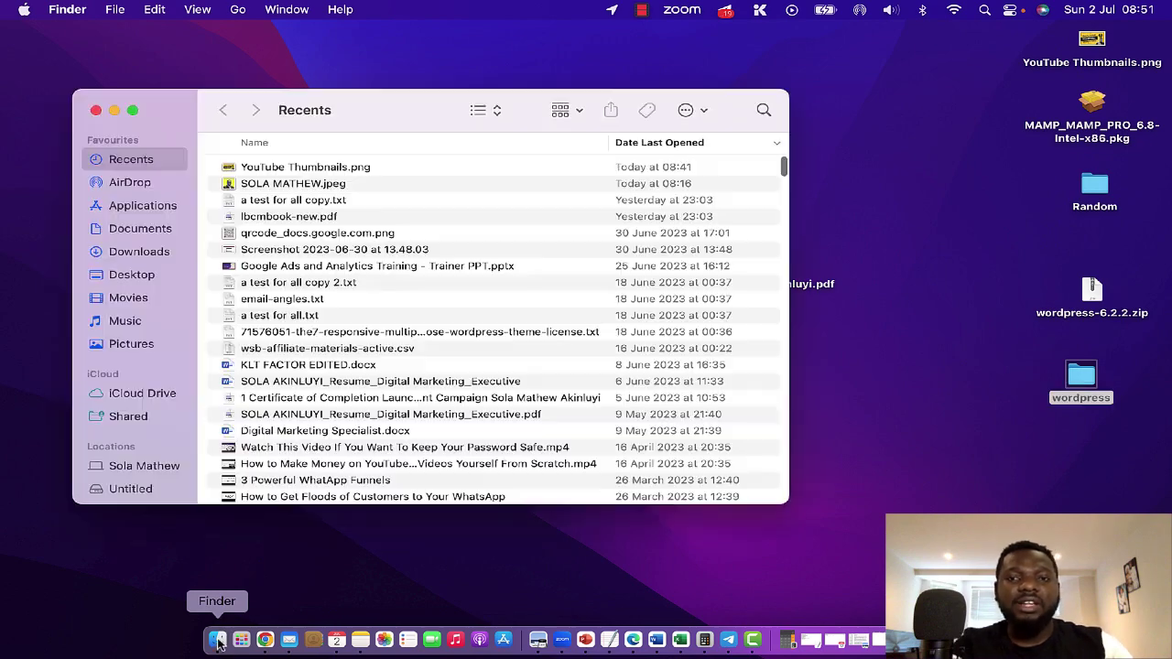
left_click(145, 211)
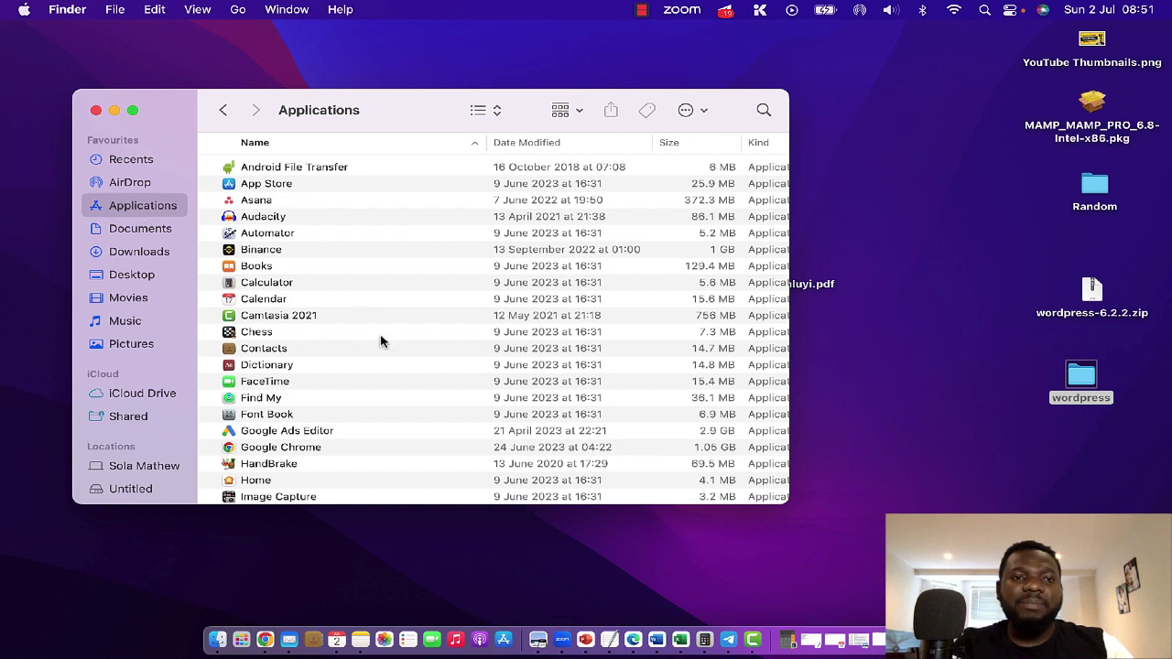
scroll(380, 341, "down", 10)
scroll(380, 340, "down", 8)
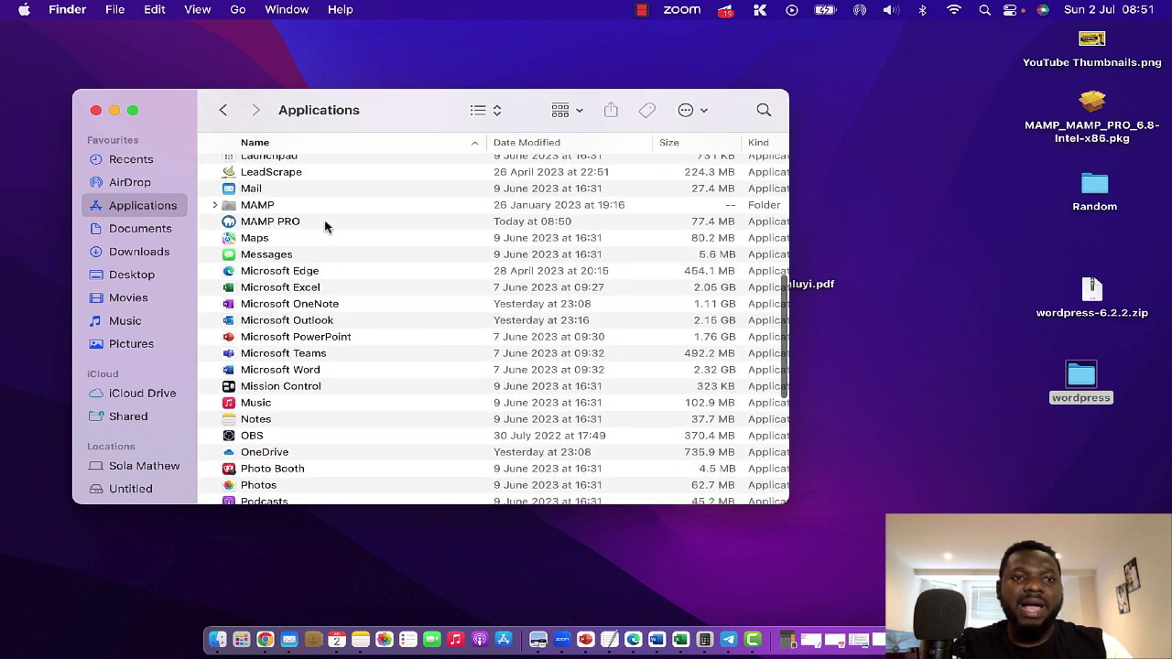
left_click(270, 209)
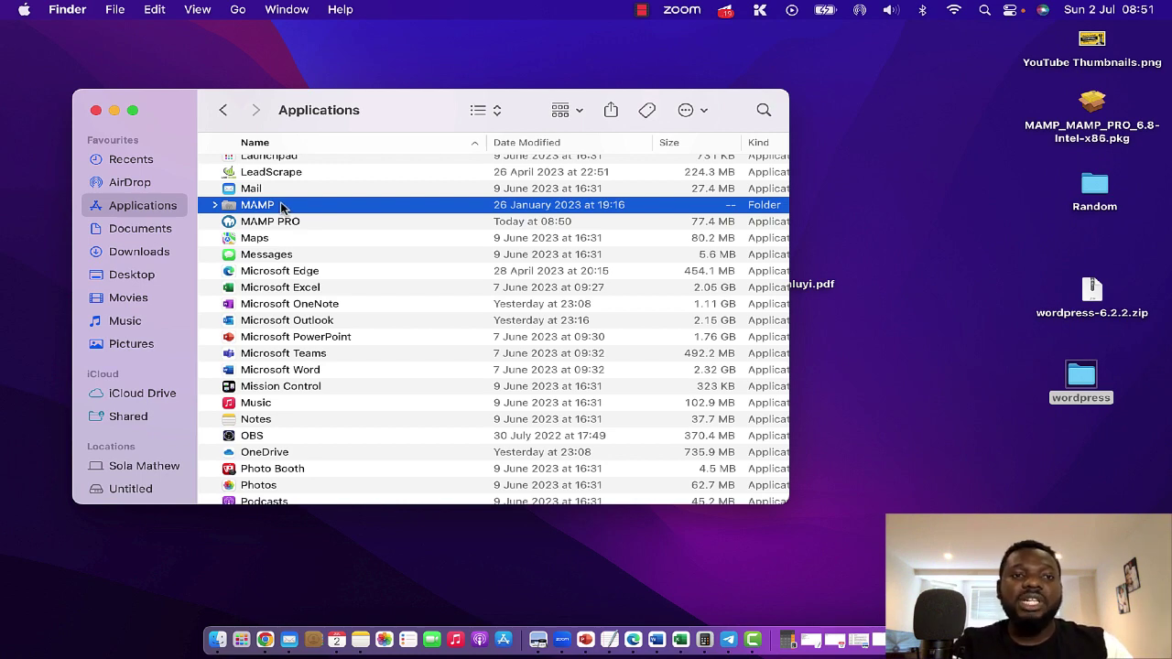
double_click(281, 207)
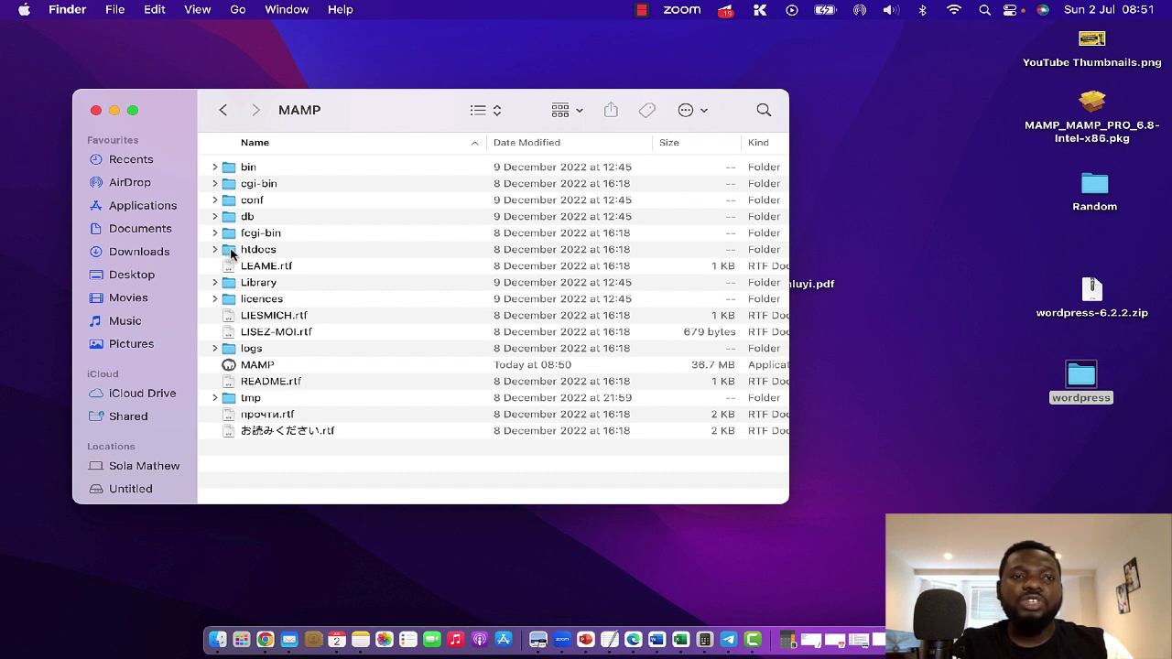
Step: Open htdocs and move the desktop wordpress folder into it
double_click(231, 253)
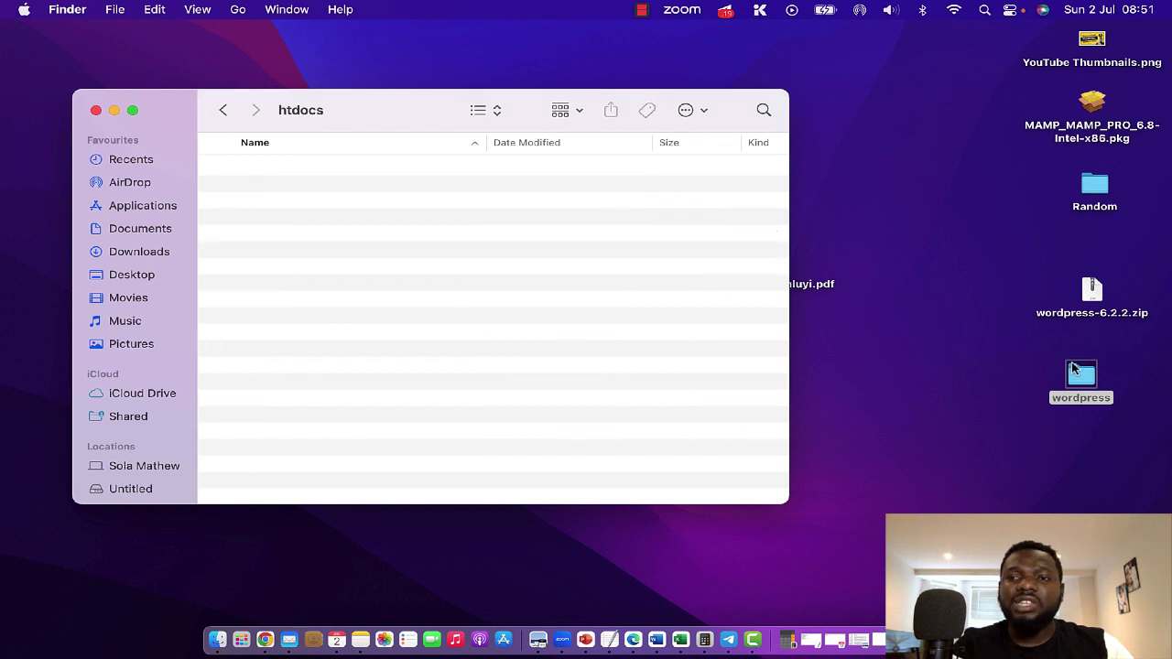
left_click_drag(1048, 350, 1109, 417)
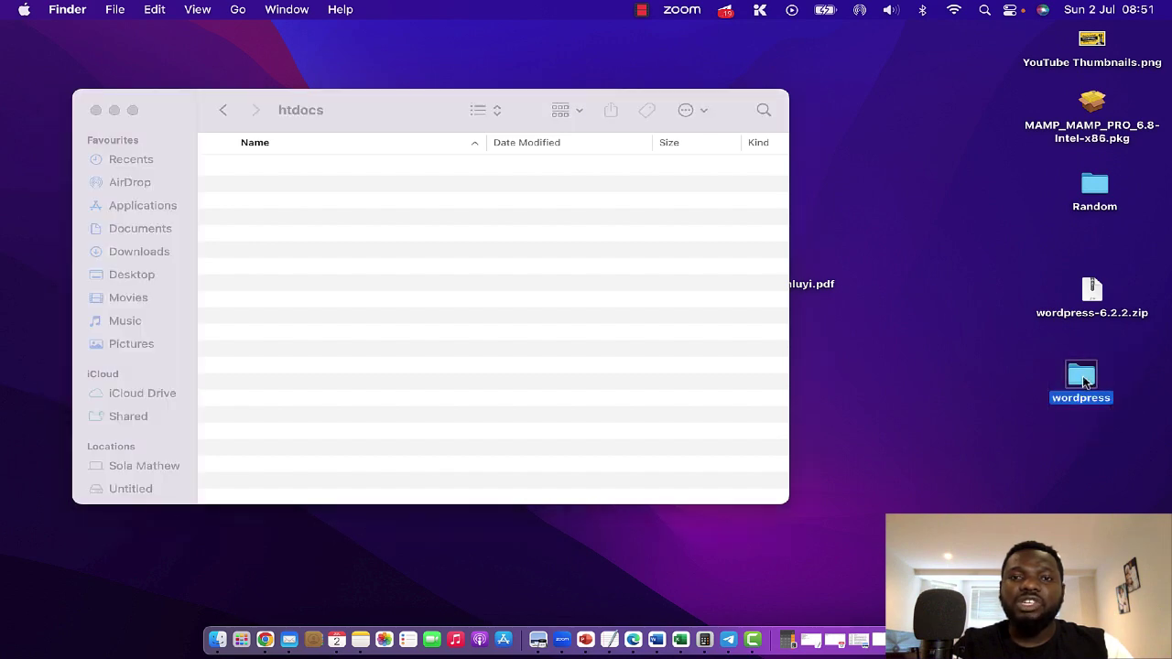
double_click(1079, 383)
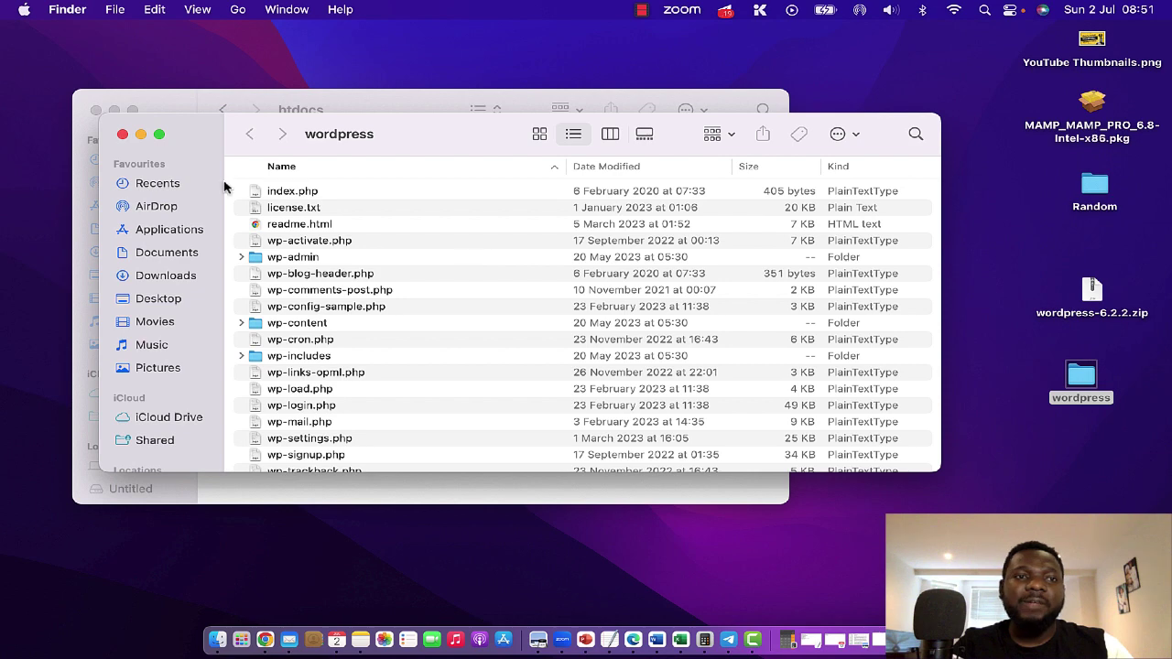
left_click(120, 135)
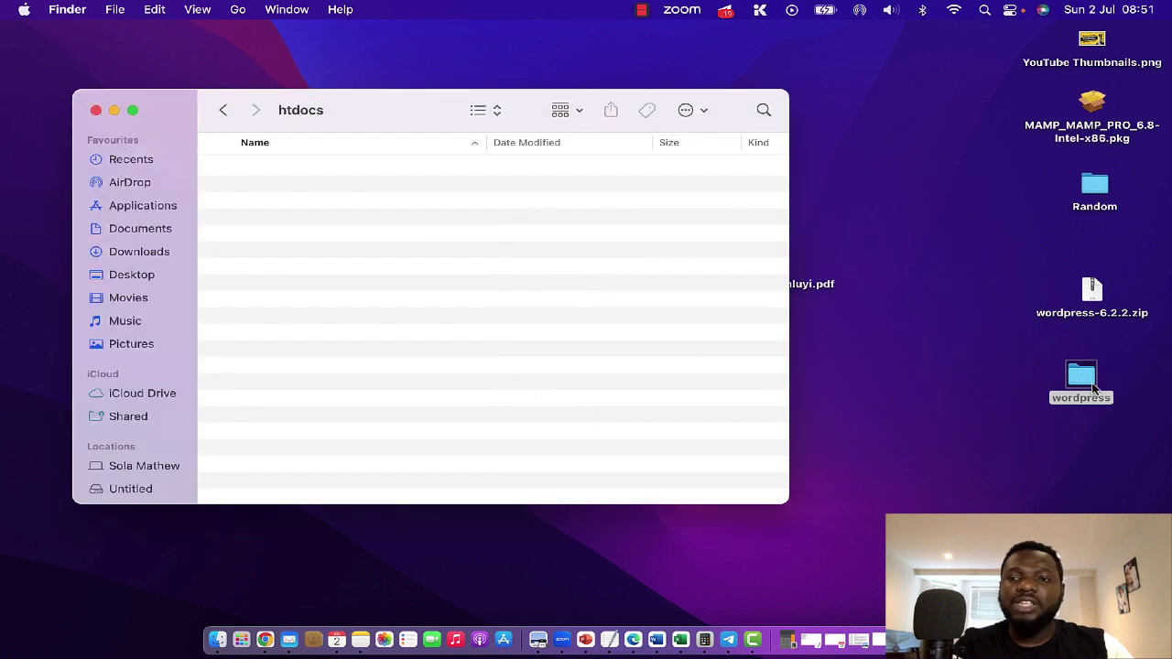
left_click_drag(1083, 380, 267, 214)
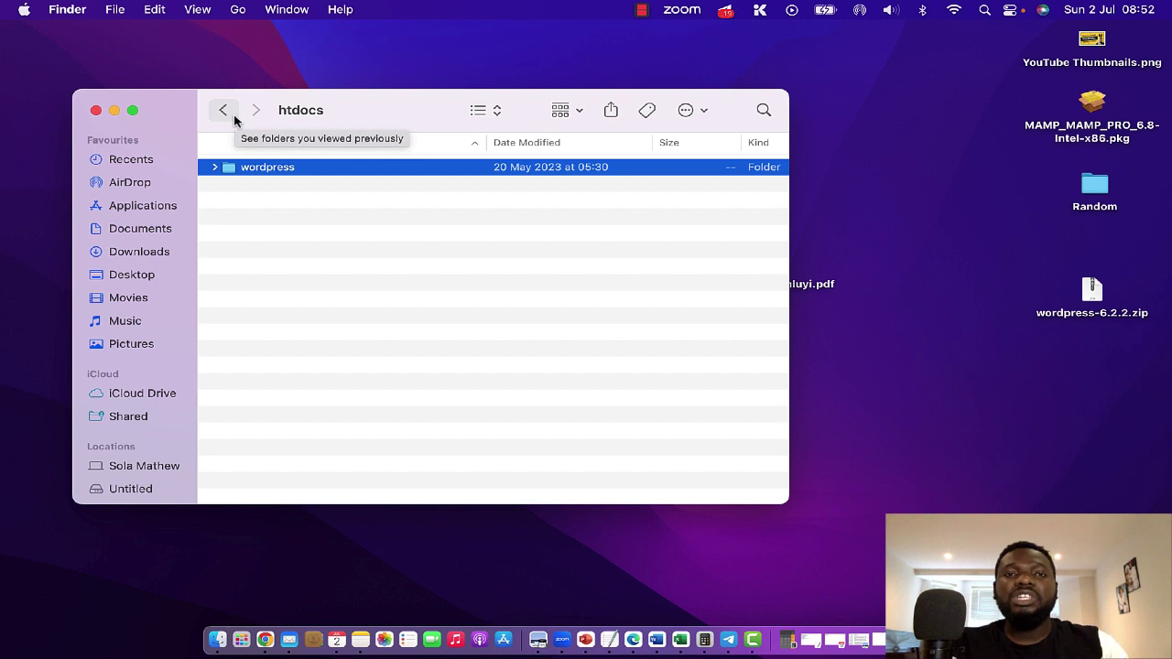
Step: Return to the MAMP folder and launch the MAMP application
left_click(229, 117)
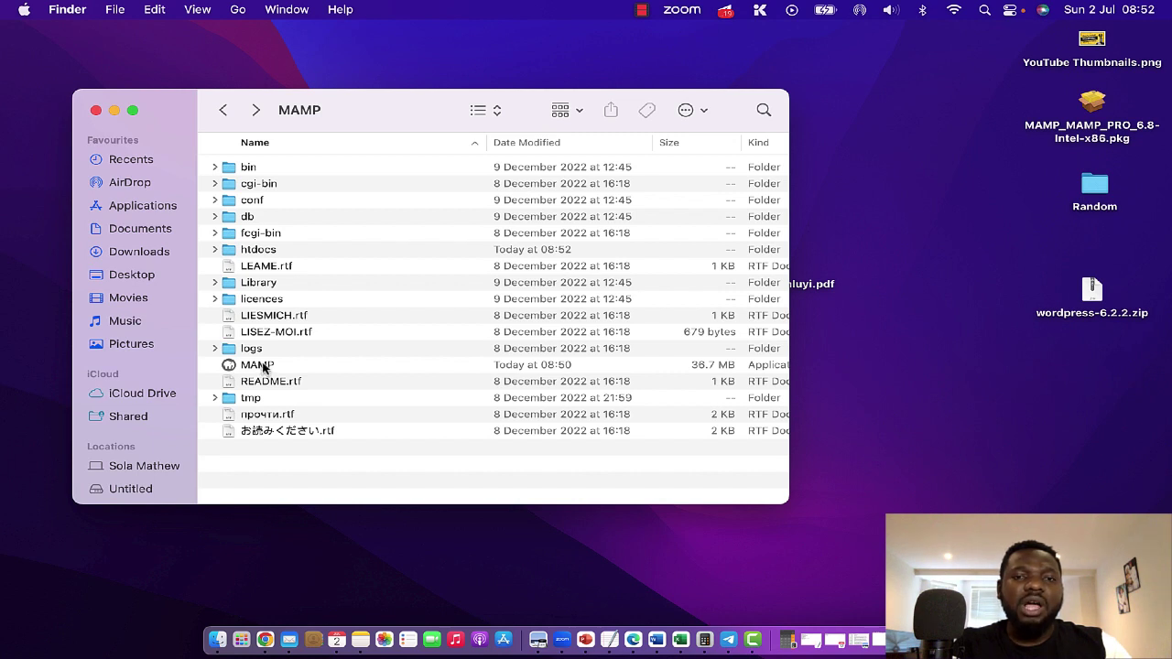
left_click(264, 368)
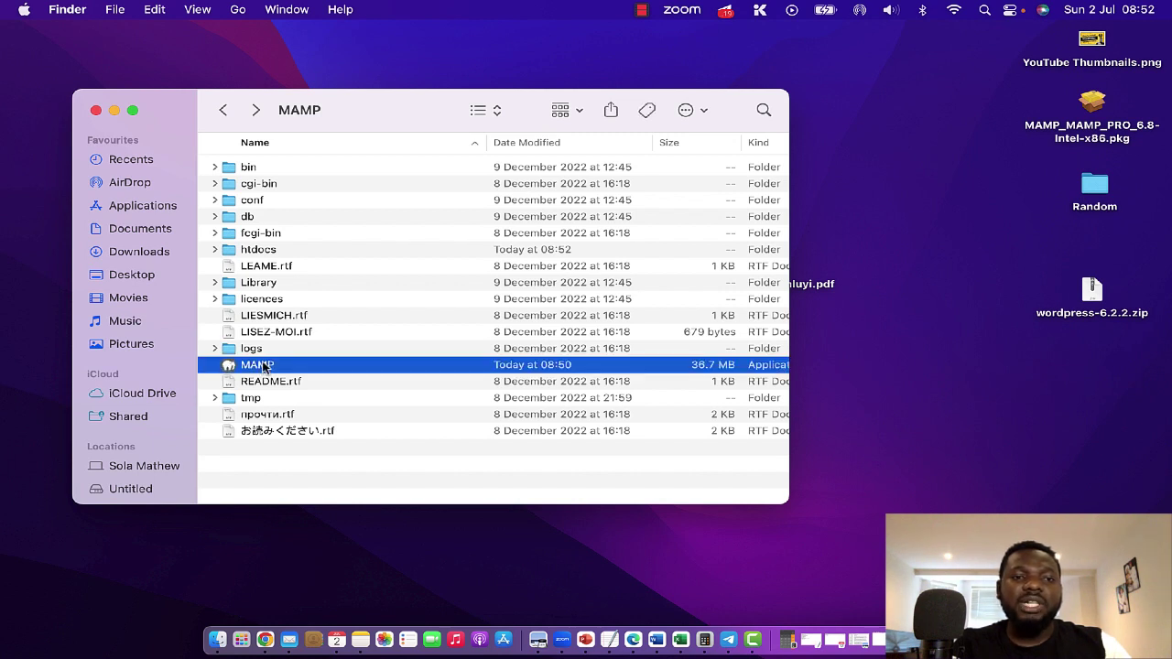
double_click(264, 367)
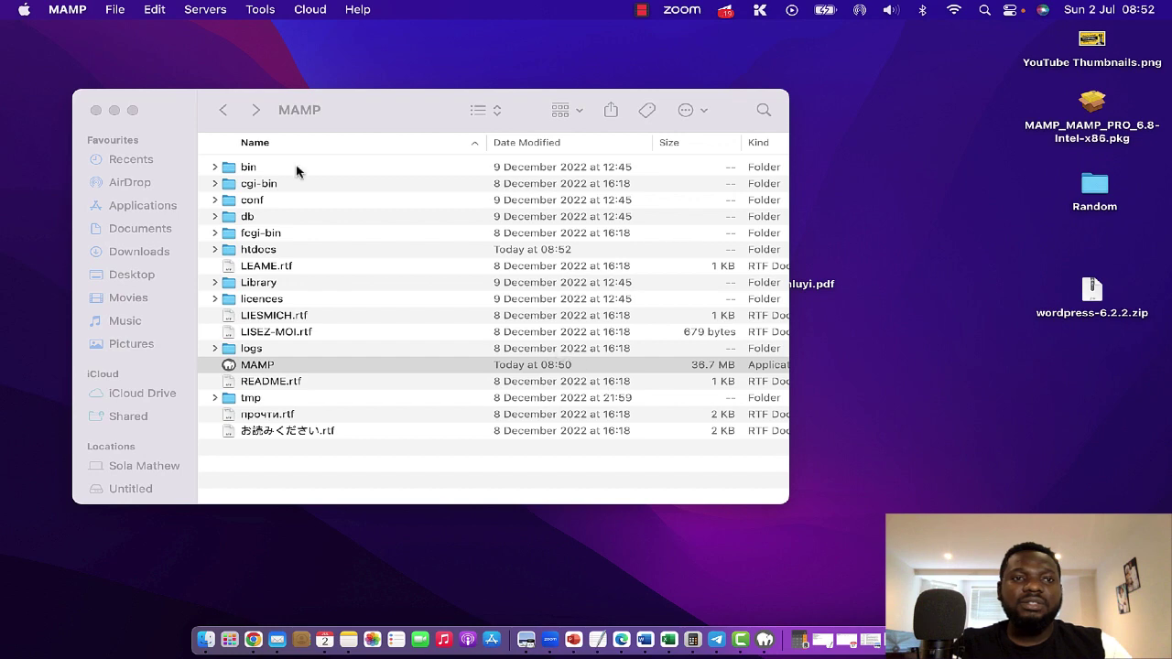
Step: Dismiss the MAMP PRO promo, start the local servers, and open the WebStart page
left_click(115, 111)
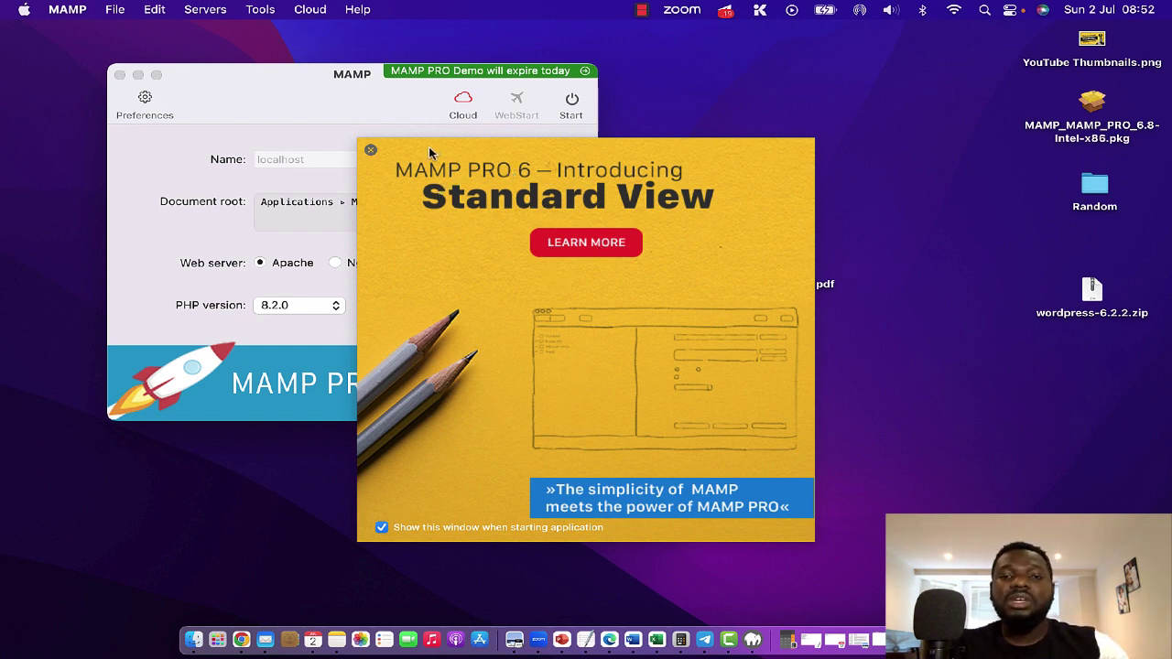
left_click(371, 151)
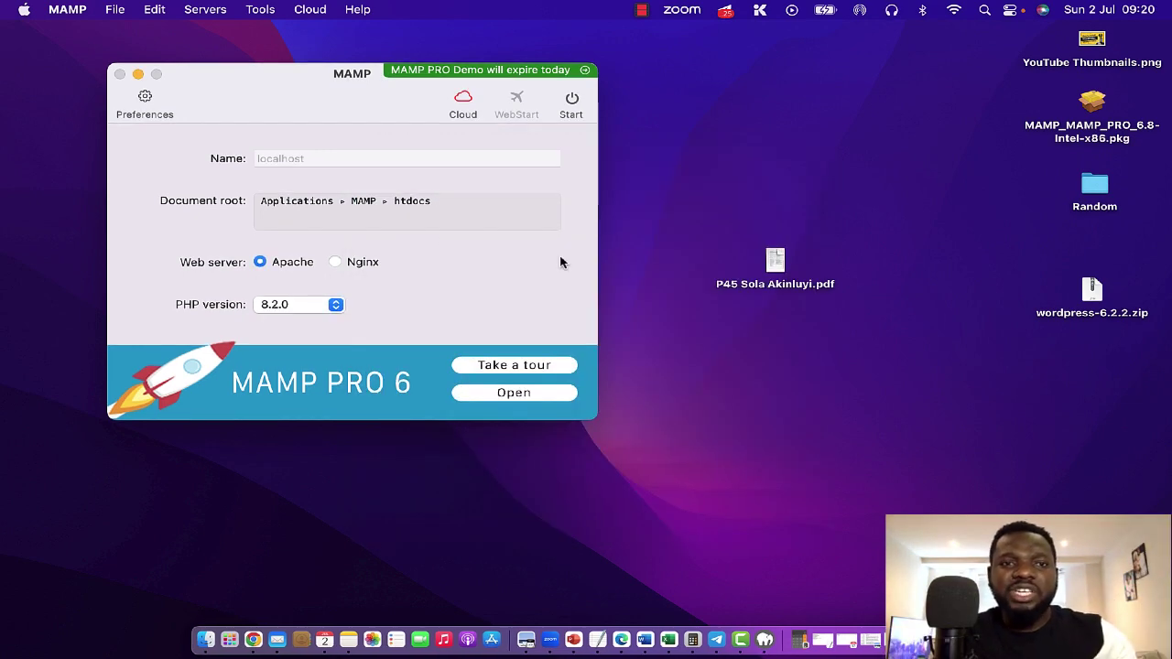
left_click(569, 107)
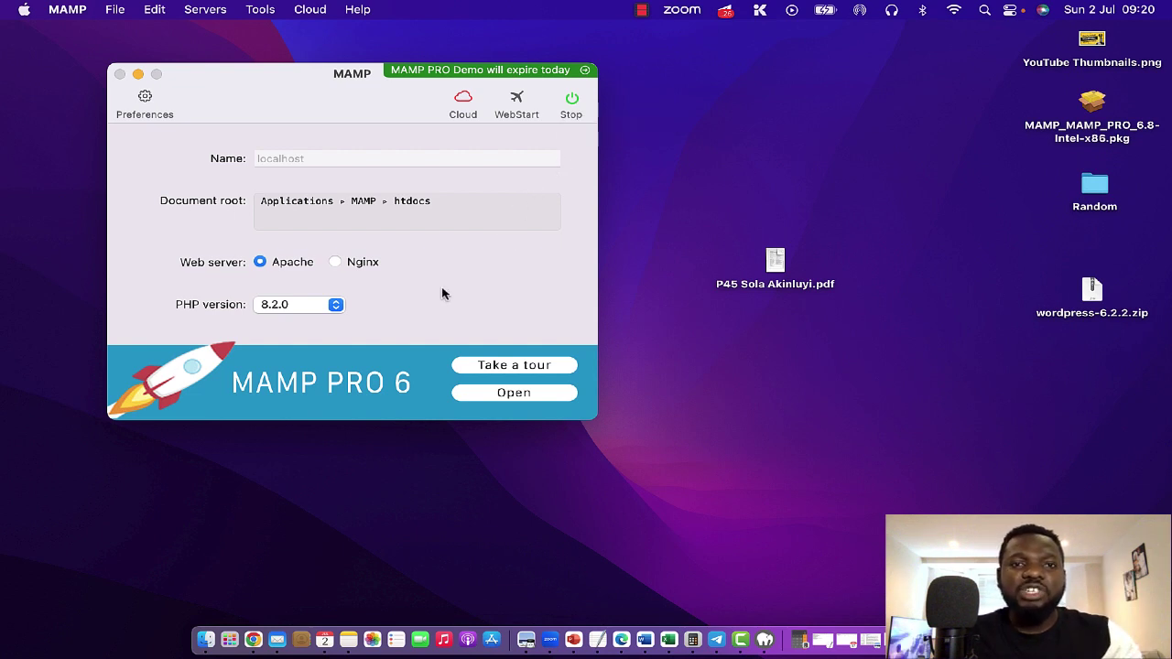
left_click(517, 100)
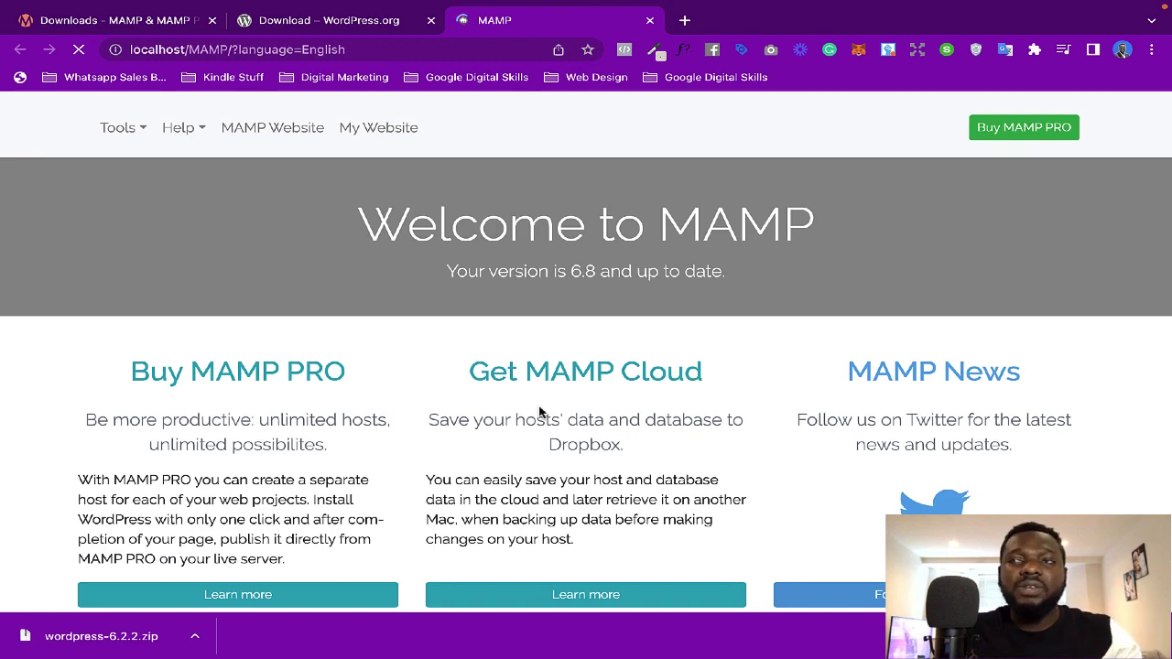
Step: Expand the MySQL connection details on the MAMP start page and open phpMyAdmin
scroll(540, 412, "down", 5)
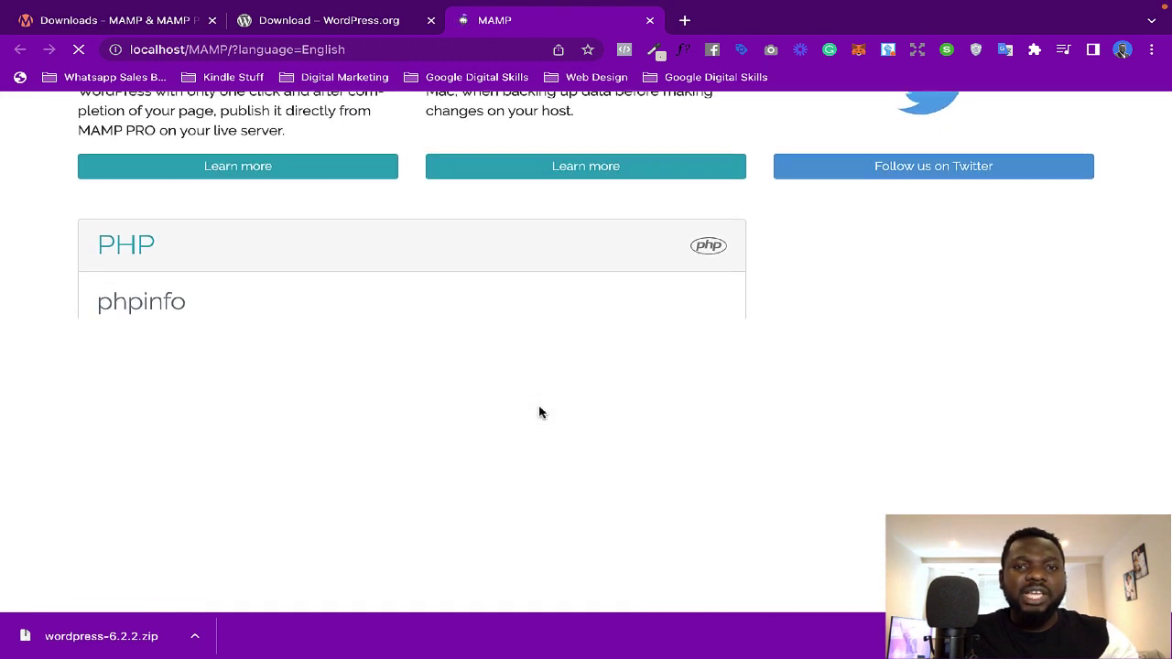
scroll(539, 412, "up", 2)
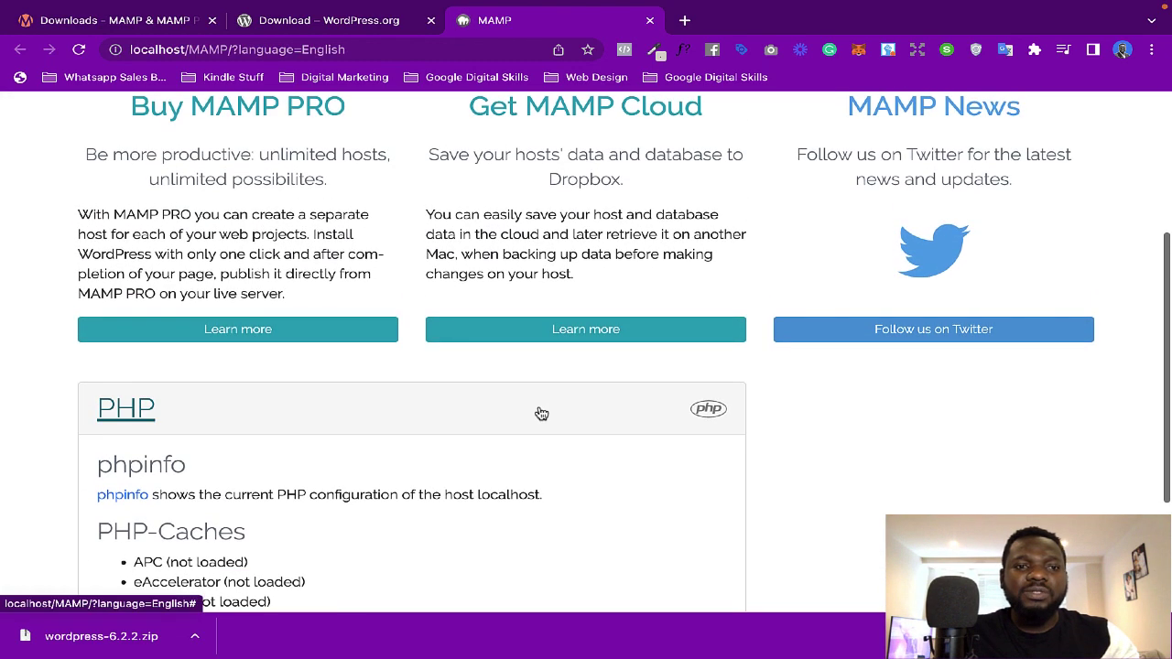
scroll(539, 413, "down", 2)
scroll(542, 414, "down", 1)
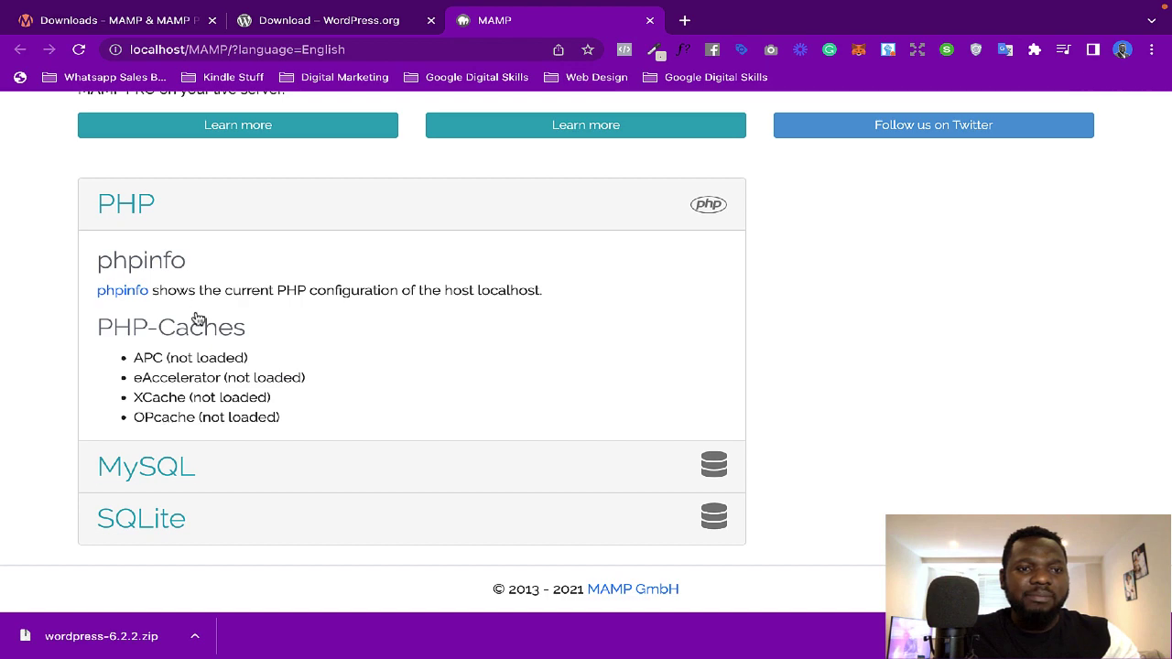
left_click(345, 466)
scroll(342, 461, "down", 2)
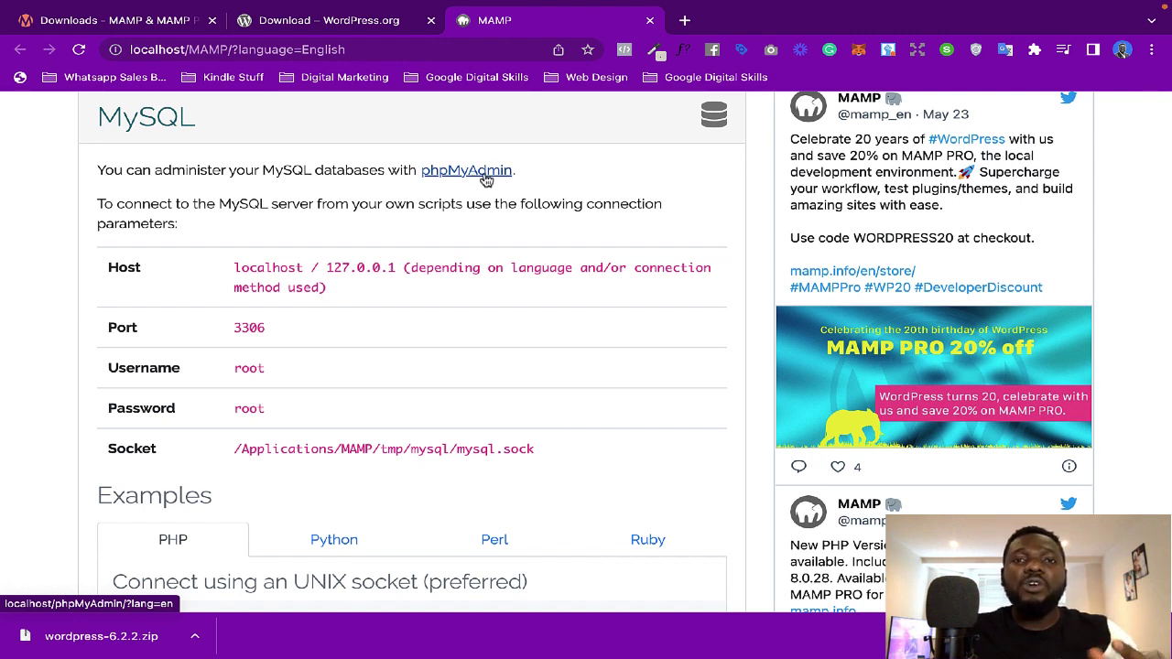
left_click(483, 174)
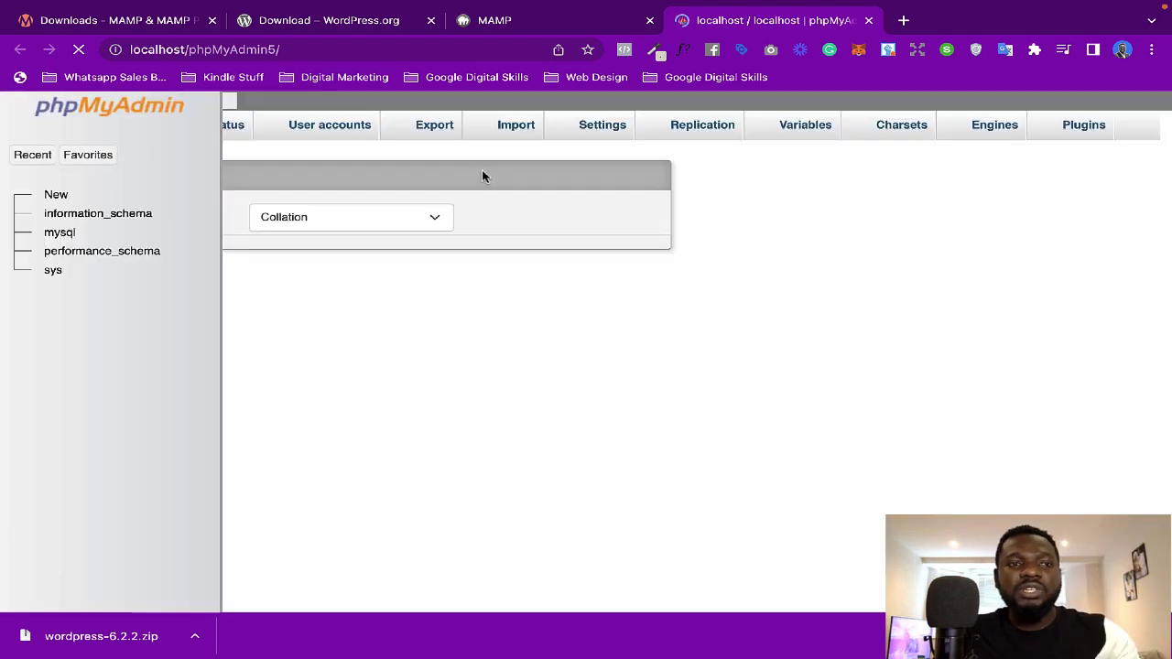
Step: Create an empty database named 'wordpress' in phpMyAdmin, then close the phpMyAdmin tab
scroll(401, 239, "down", 1)
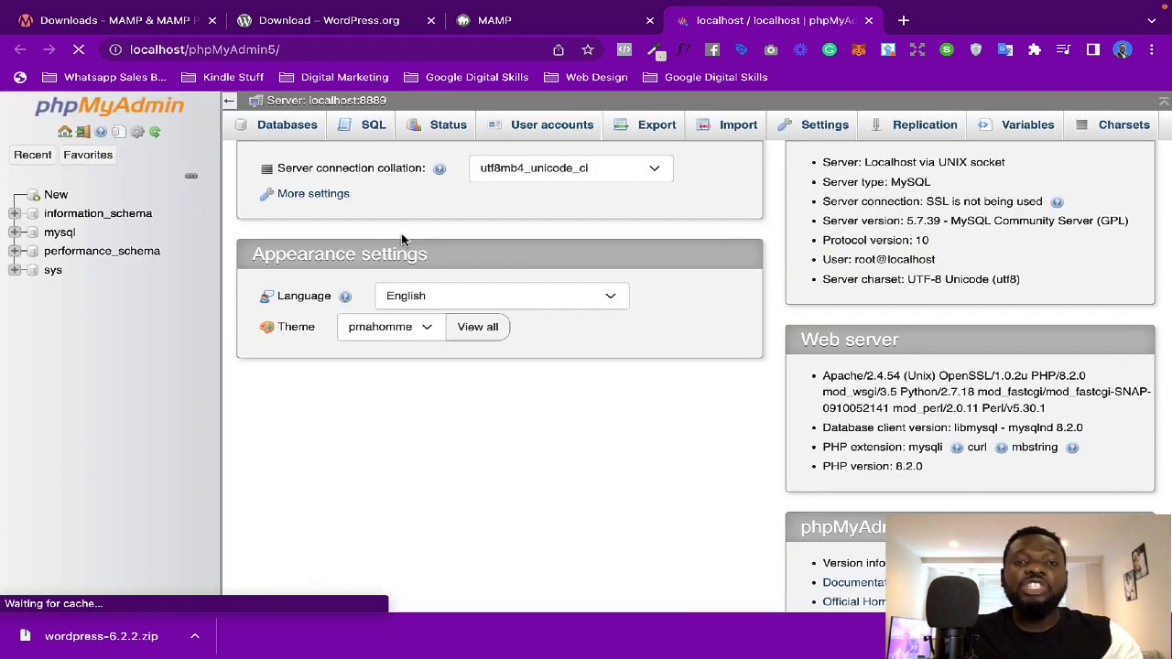
scroll(401, 239, "up", 1)
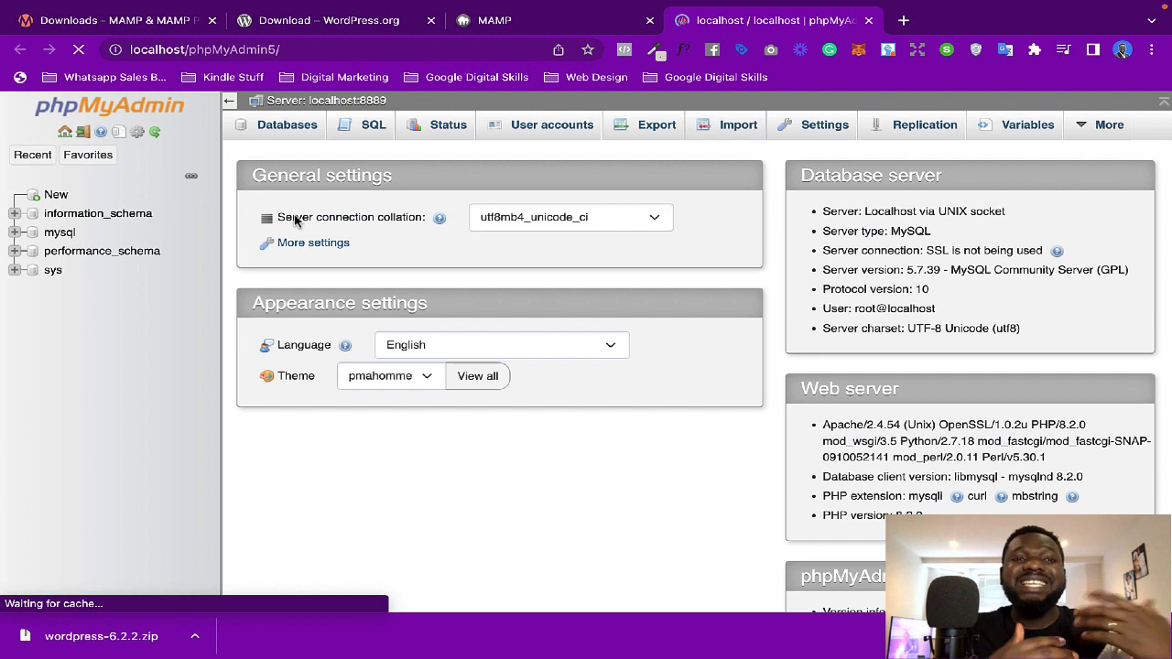
left_click(290, 130)
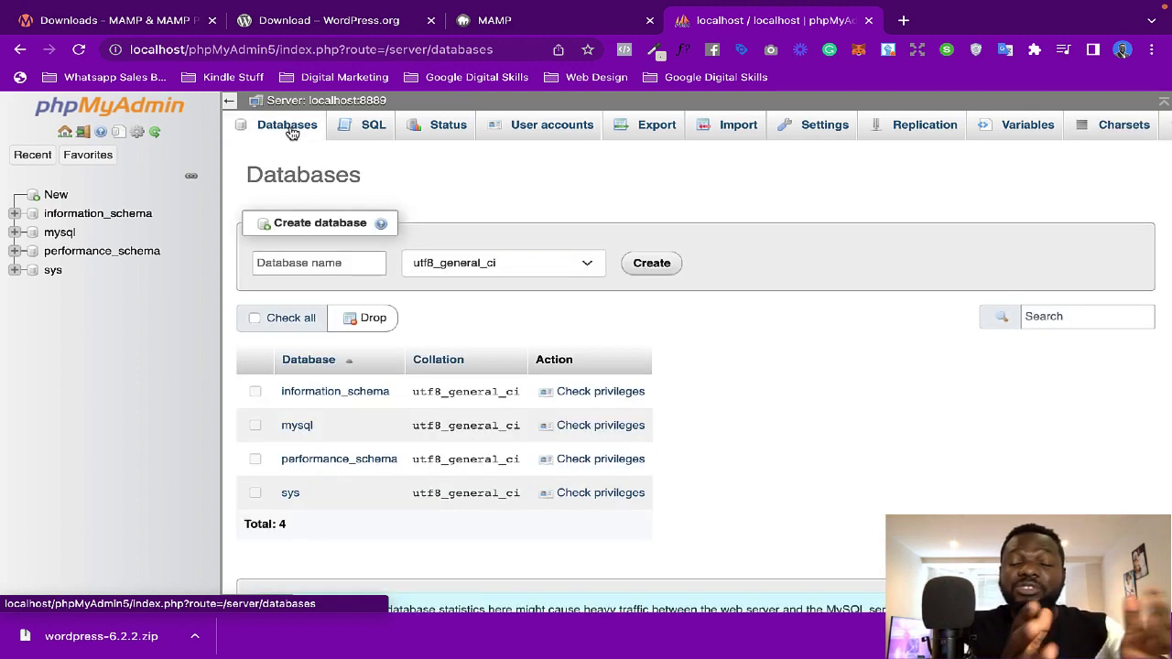
left_click(302, 264)
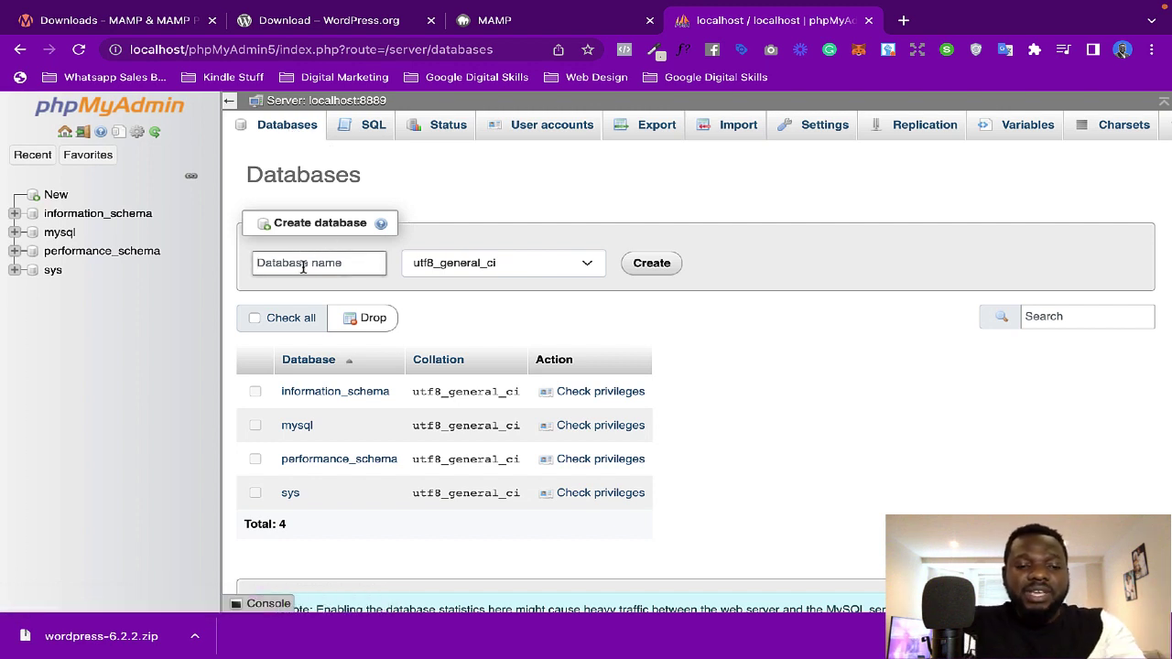
type("word")
type("press")
left_click(459, 287)
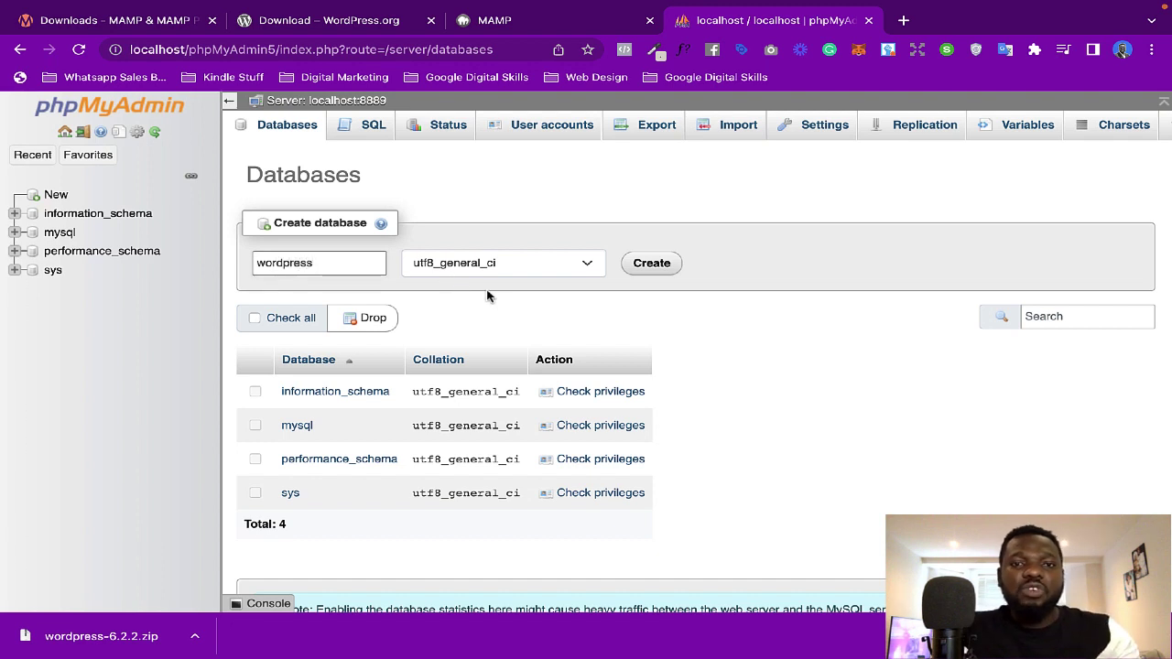
left_click(652, 264)
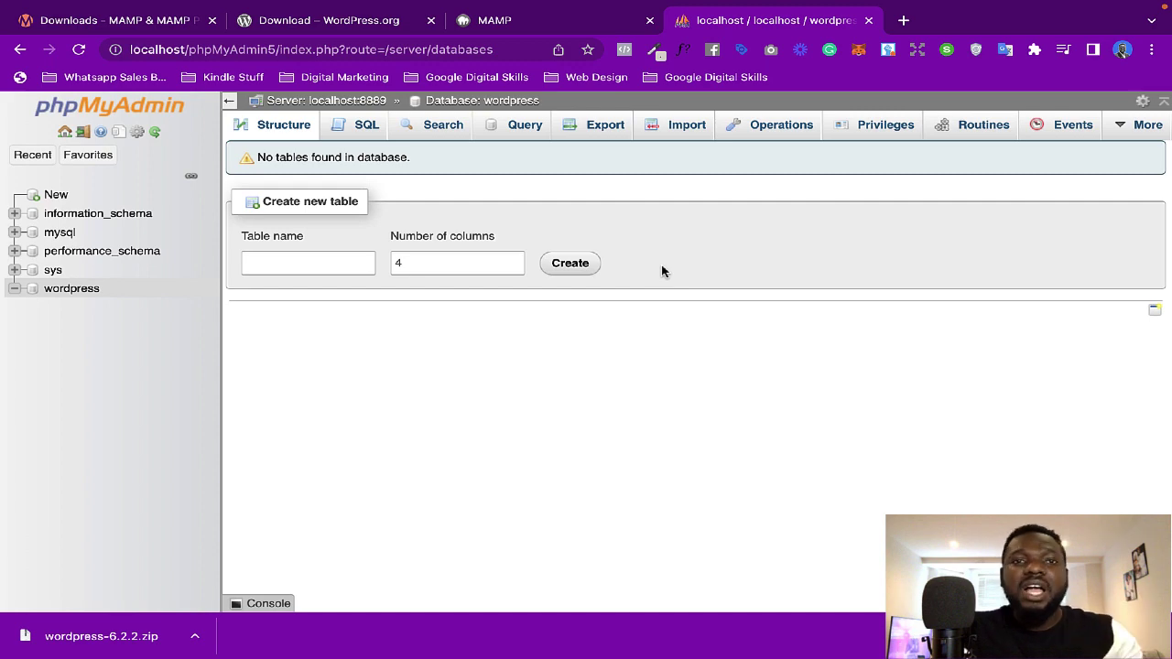
left_click(868, 21)
Step: In the localhost tab, load localhost:8888/wordpress to reach WordPress's setup language list
scroll(526, 248, "up", 1)
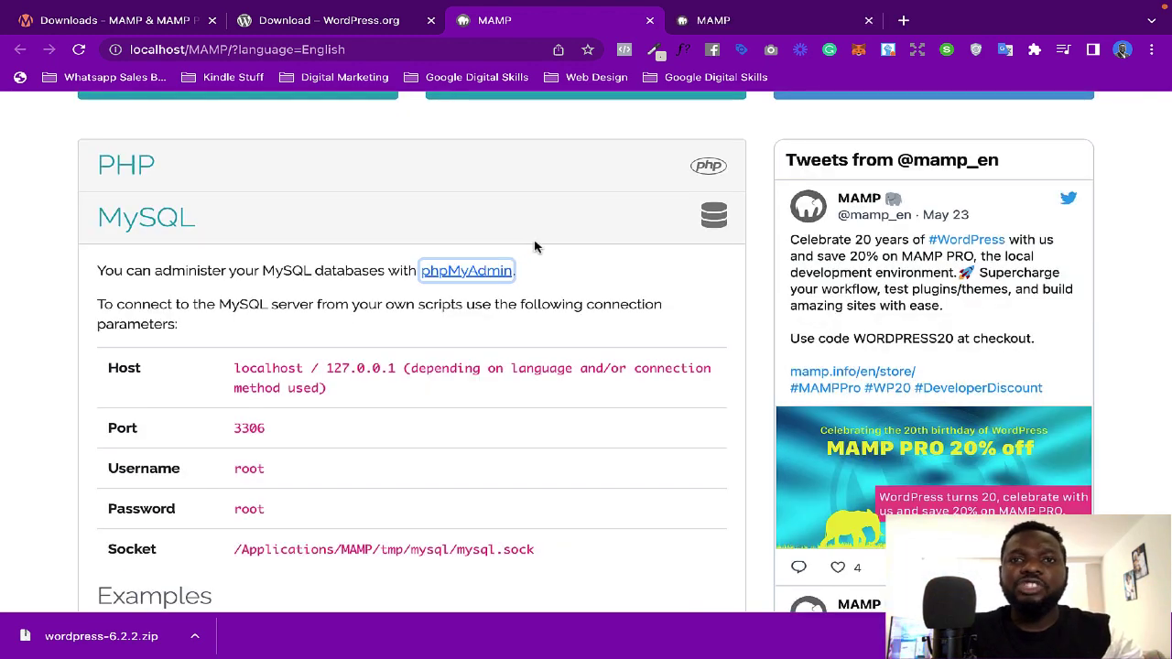
left_click(759, 22)
left_click(322, 48)
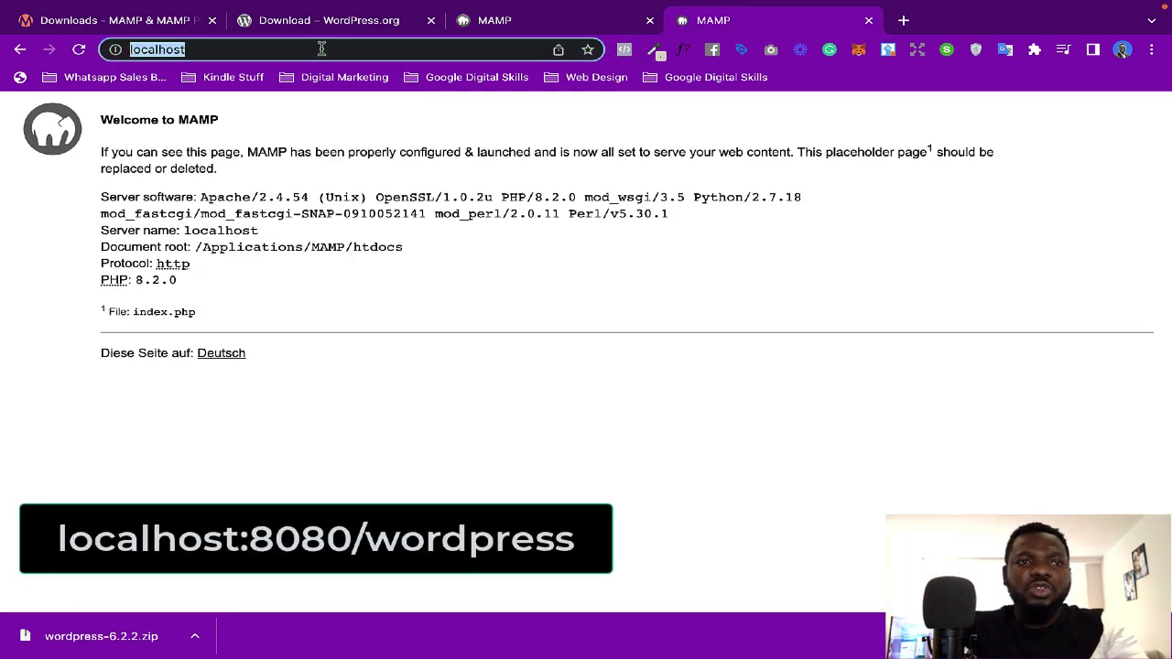
left_click(322, 49)
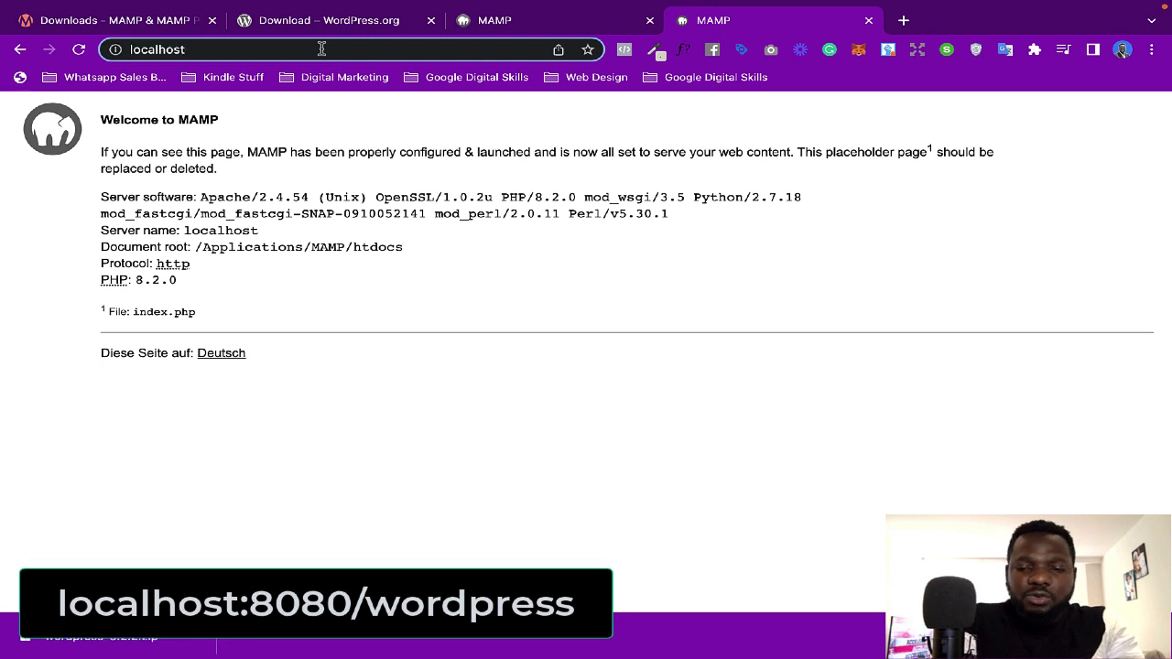
type(":")
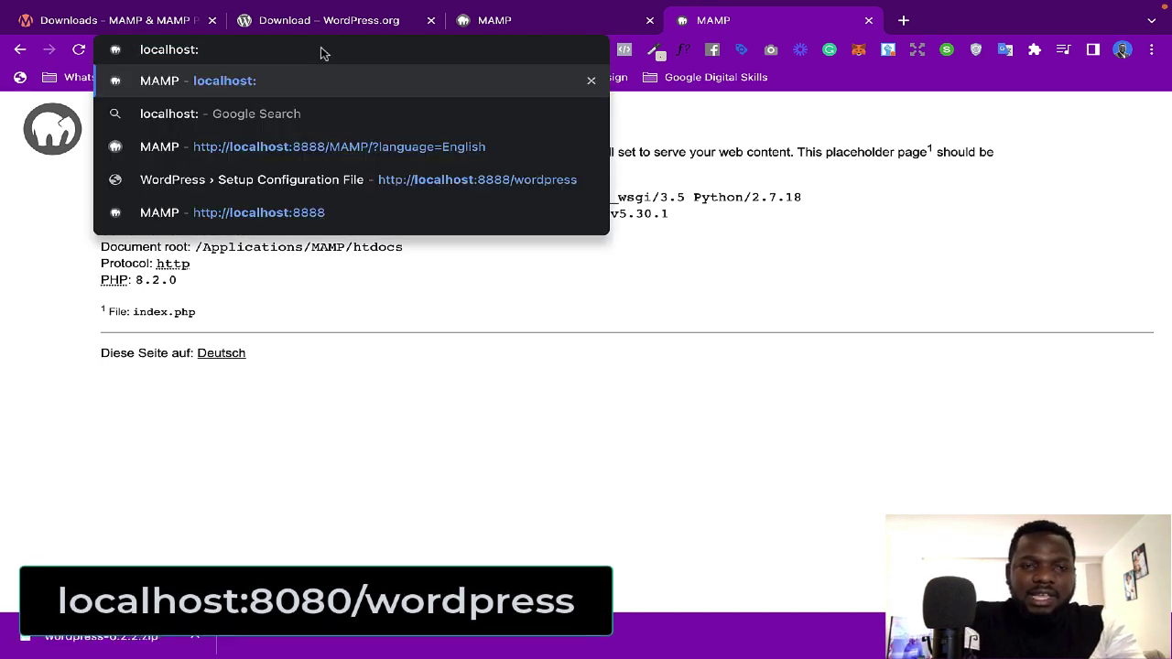
type("8888/")
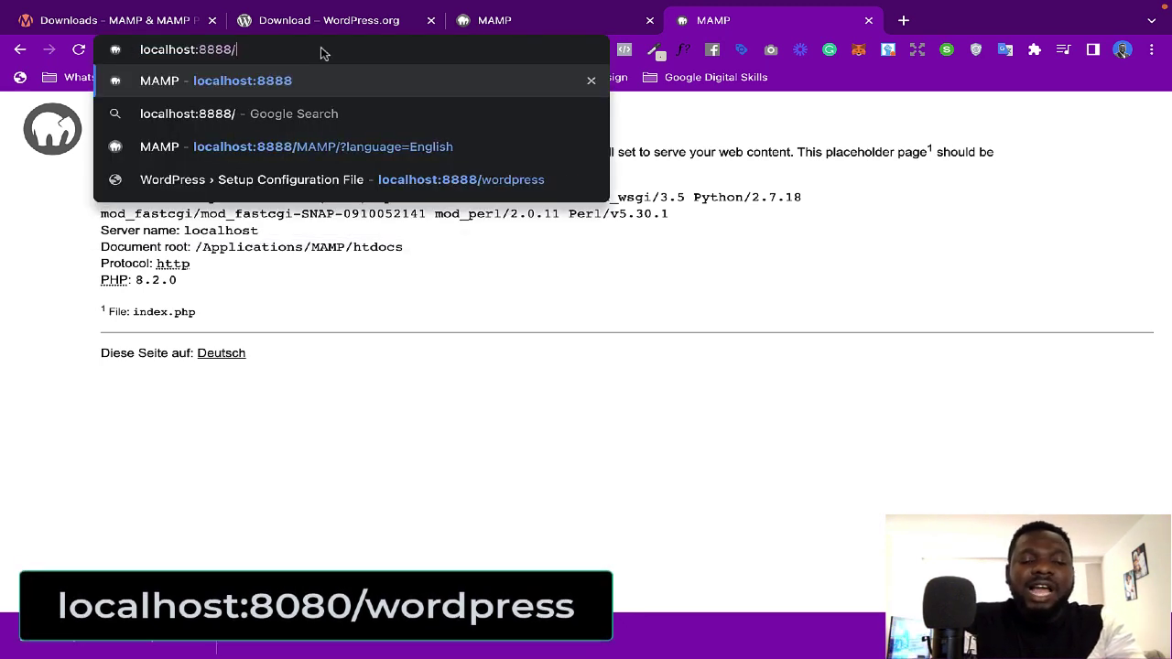
type("wor")
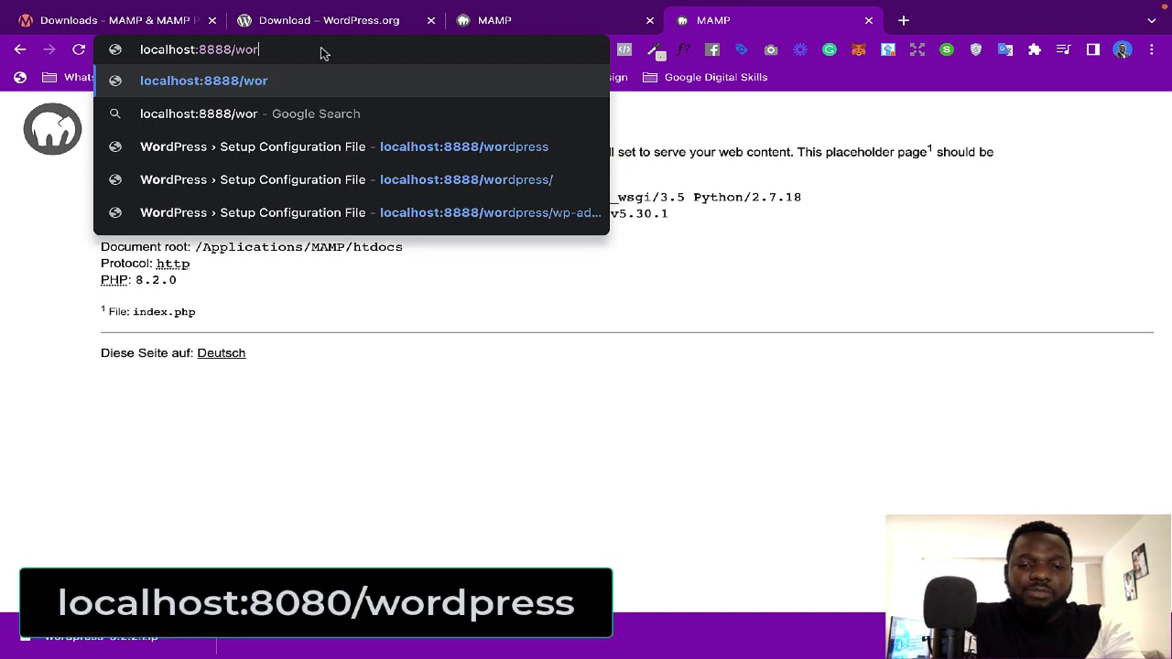
type("dpress")
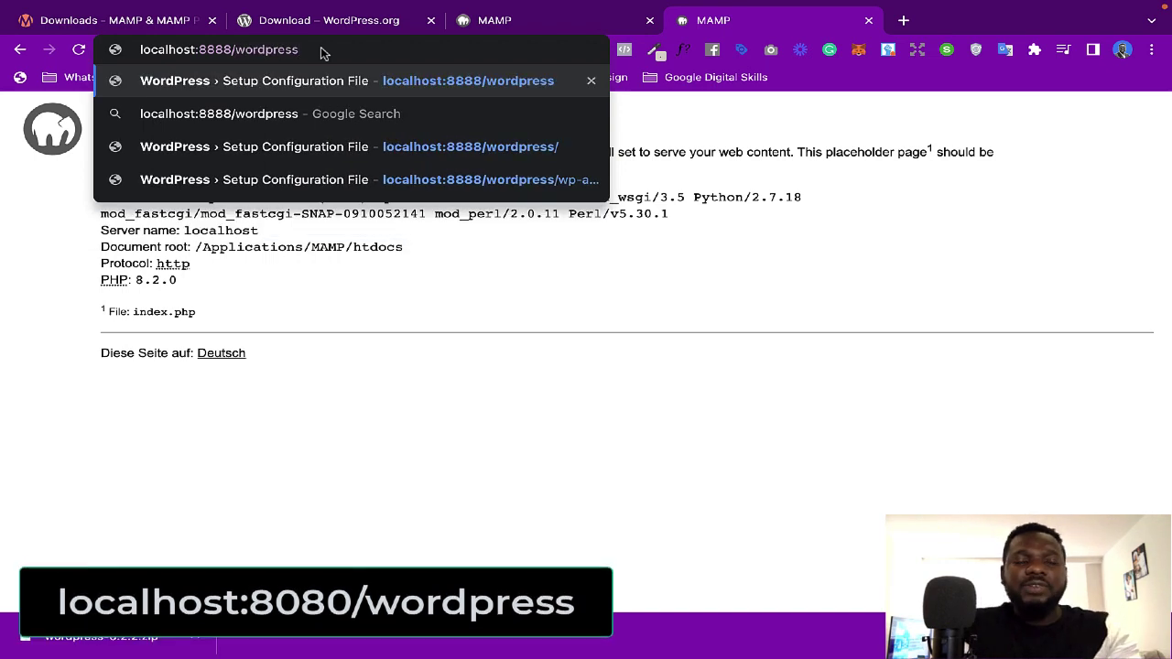
key("Return")
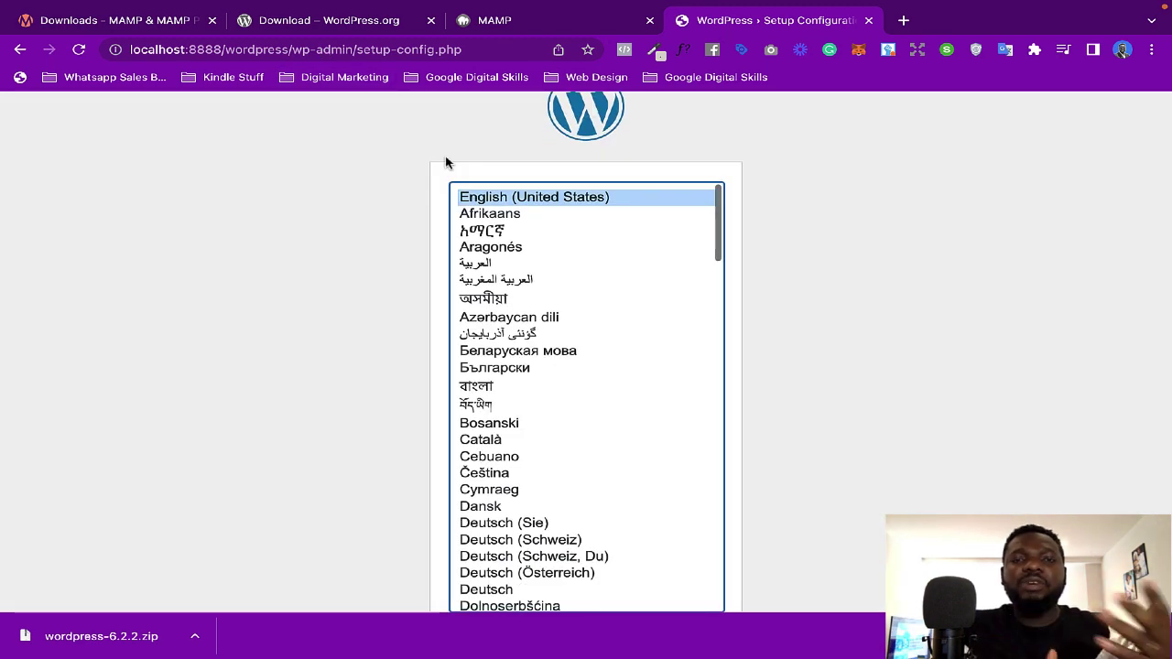
Step: Dismiss the downloads bar, continue setup in English (United States), and pass the welcome screen
scroll(446, 163, "up", 1)
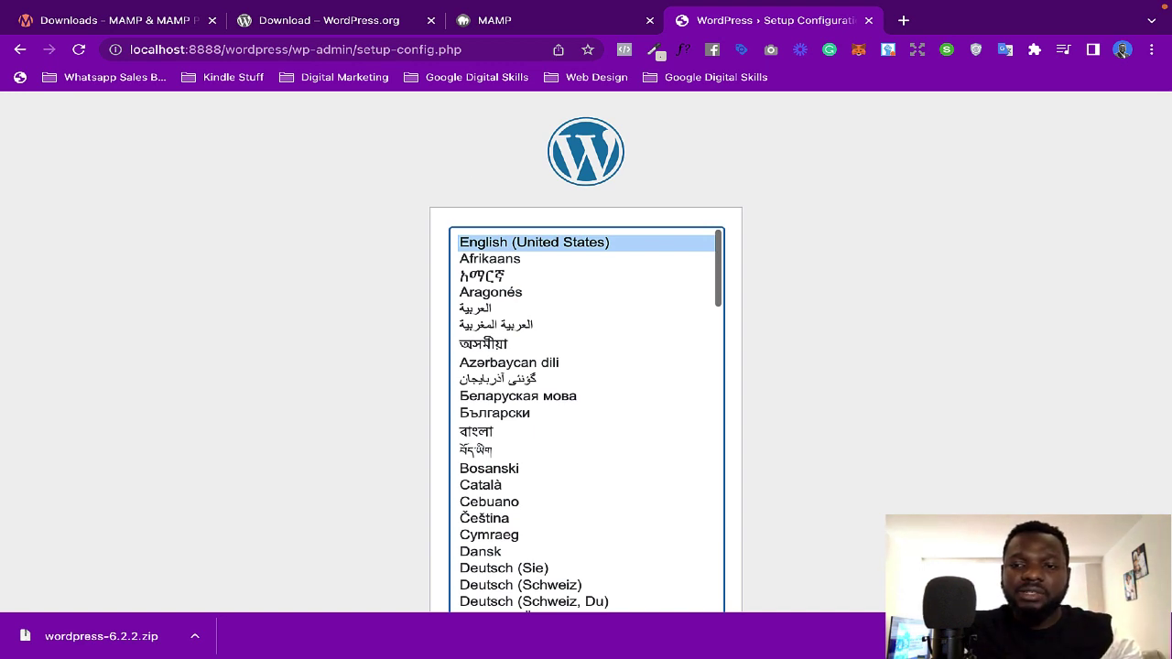
left_click(1156, 636)
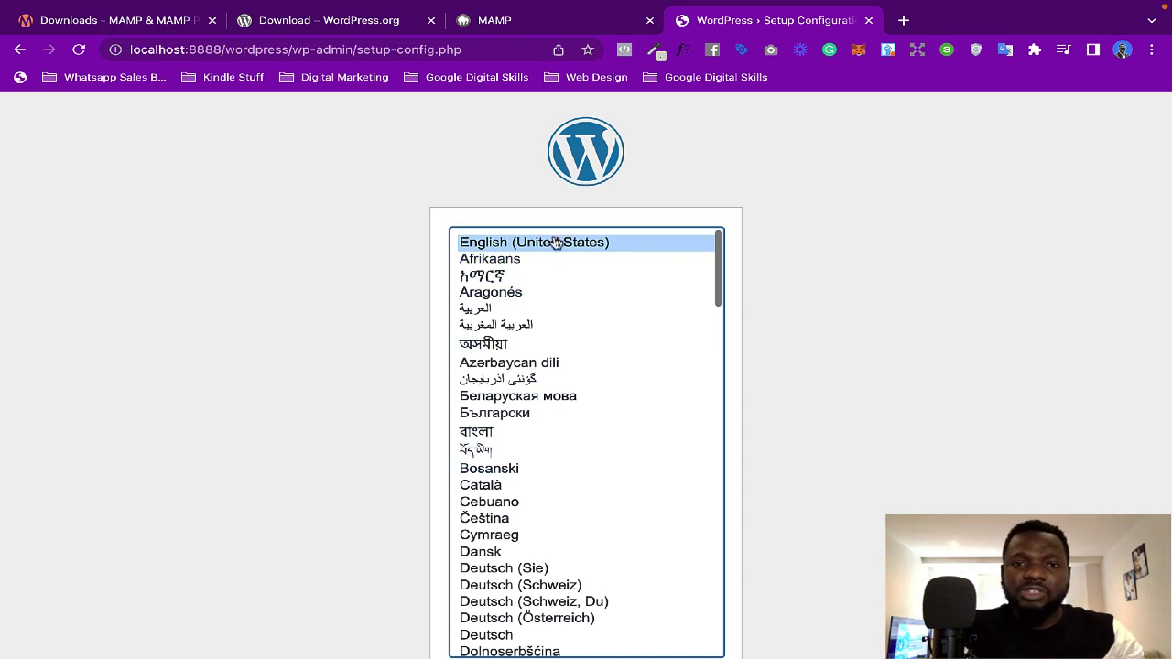
scroll(801, 361, "down", 2)
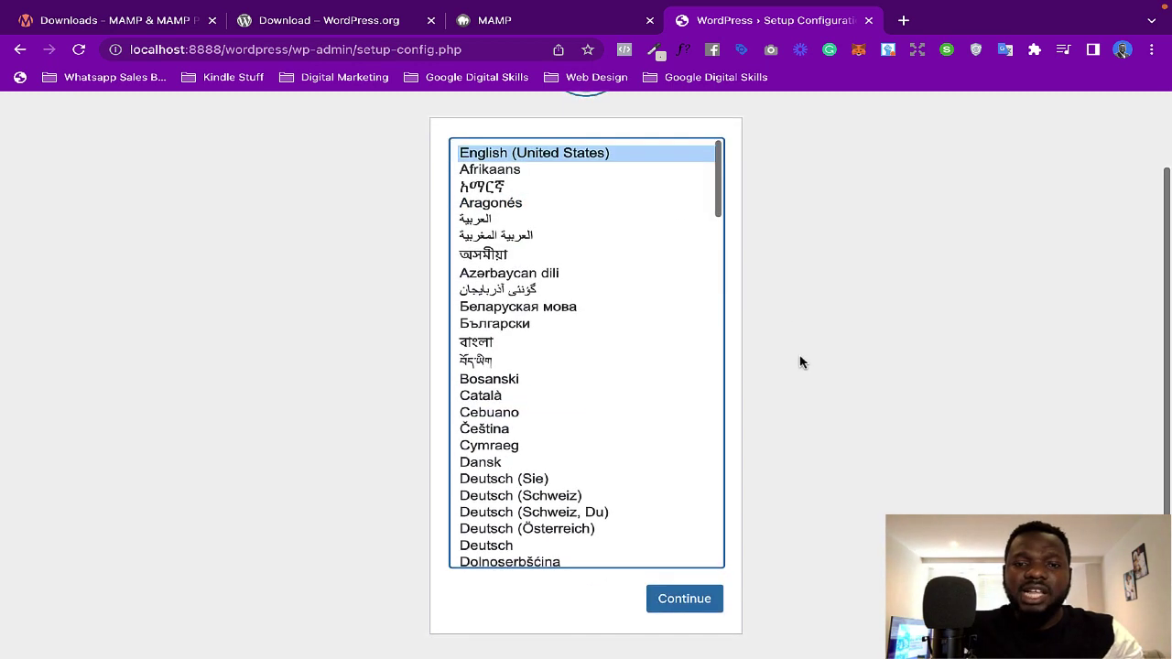
left_click(676, 609)
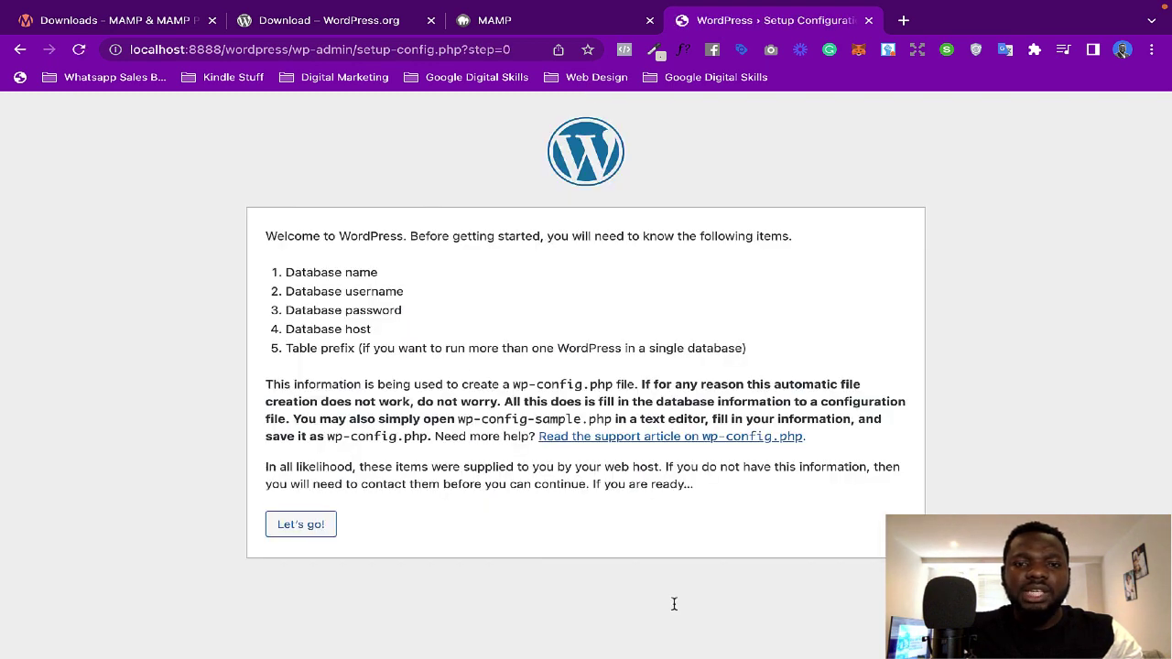
left_click_drag(274, 238, 586, 240)
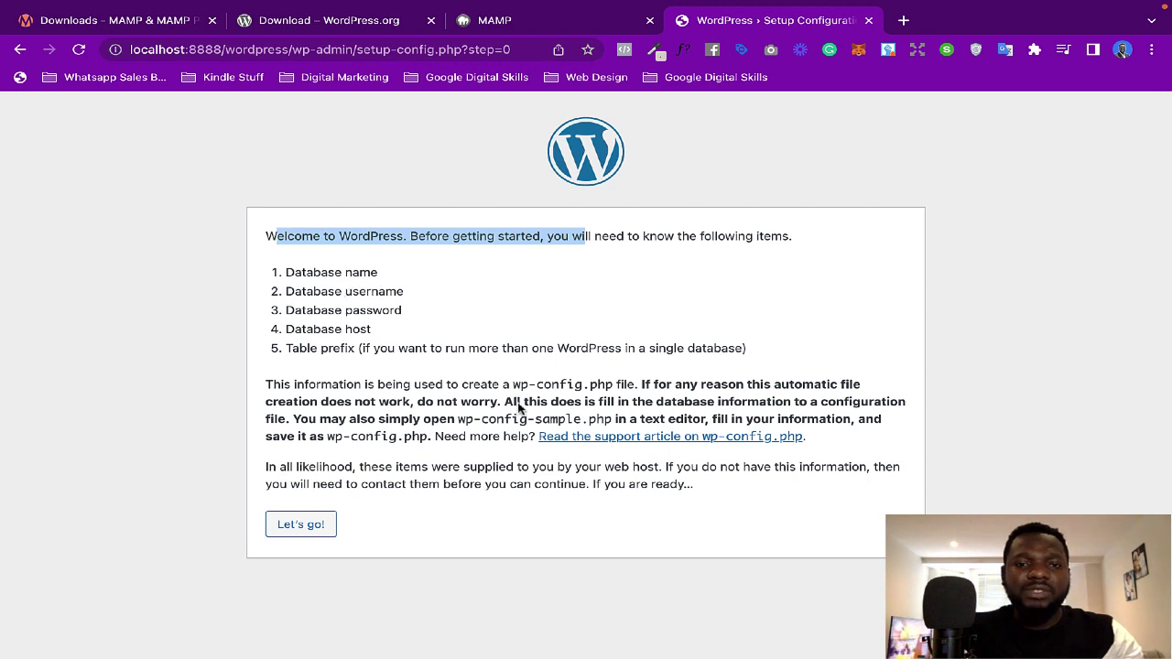
left_click(309, 532)
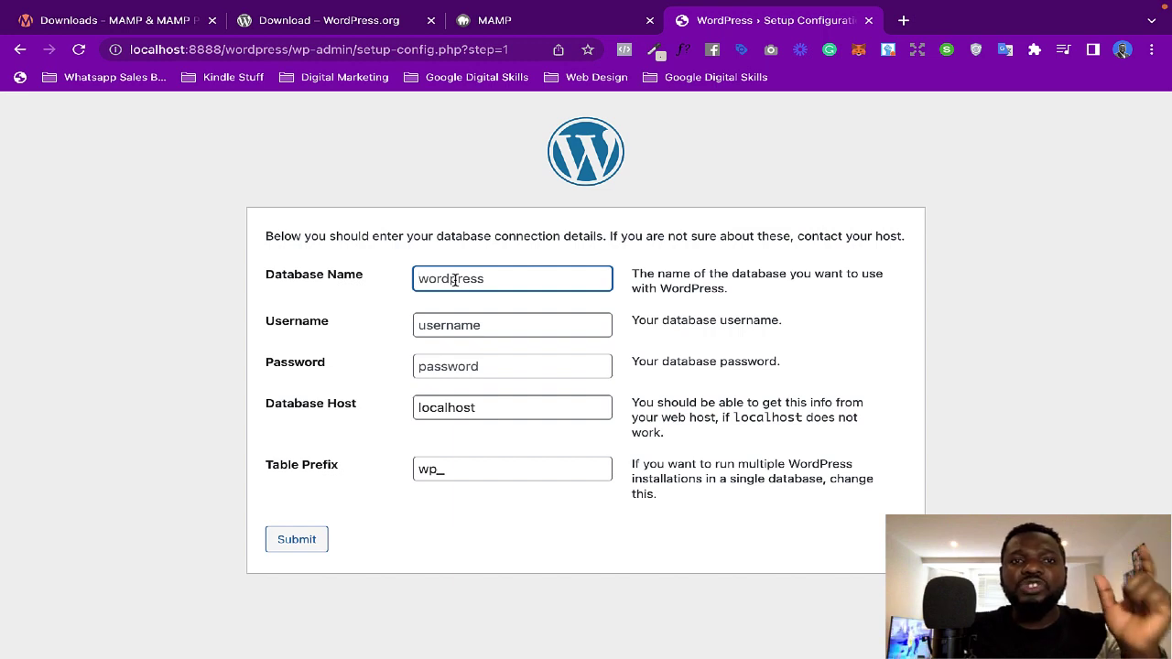
Step: Enter 'wordpress' as the database name, checking MAMP's MySQL credentials in the other tab
left_click(531, 20)
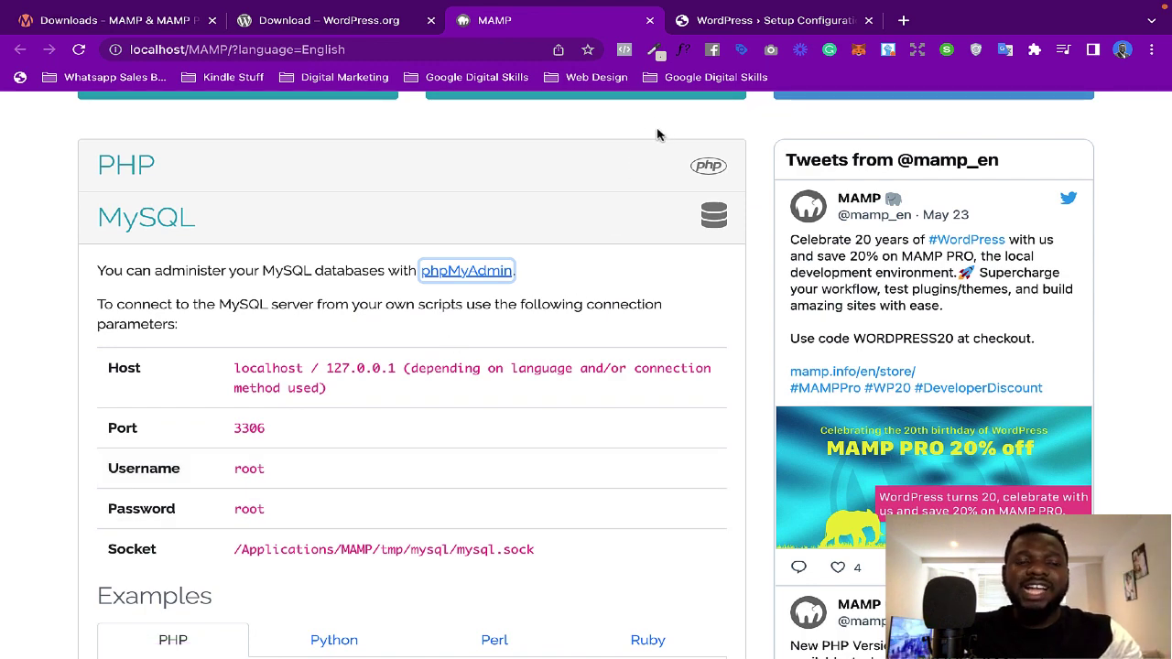
left_click(723, 20)
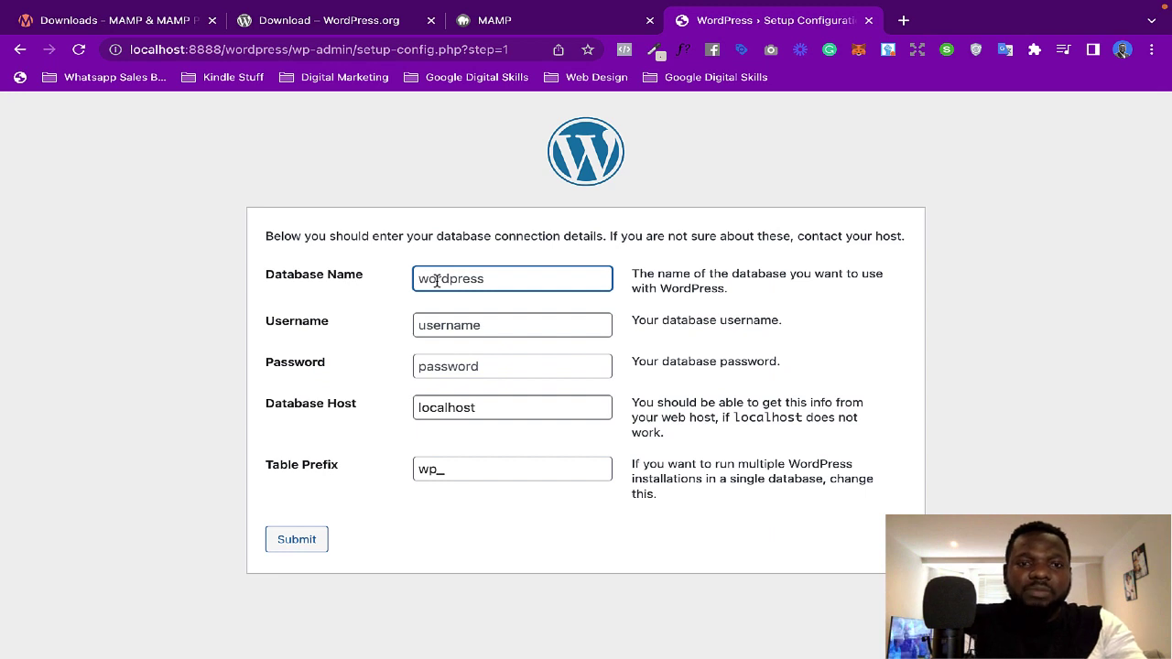
type("wordpress")
left_click(465, 334)
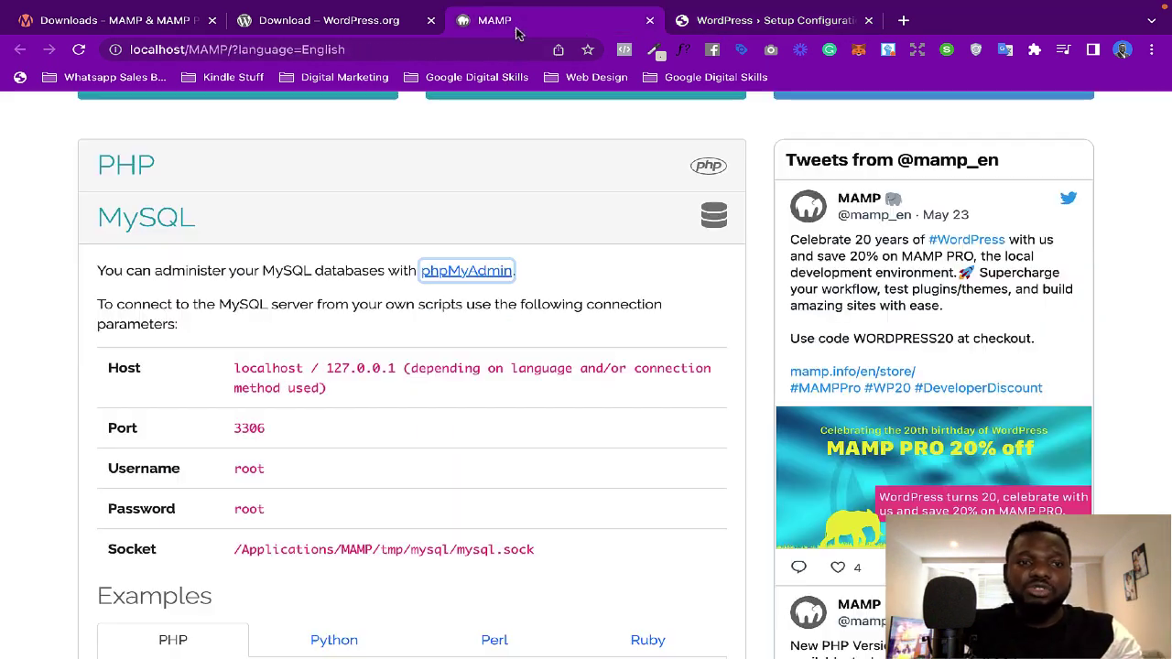
left_click(517, 31)
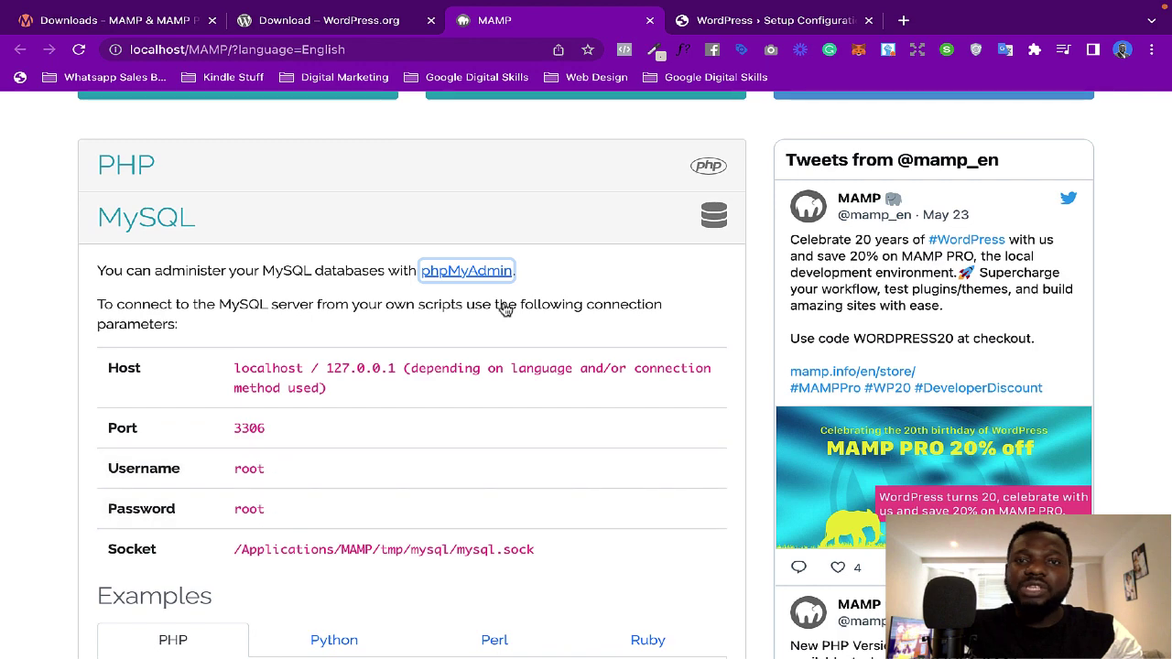
left_click(742, 22)
Step: Fill in MAMP's MySQL username and password, submit, and run the installation
type("root")
left_click(512, 366)
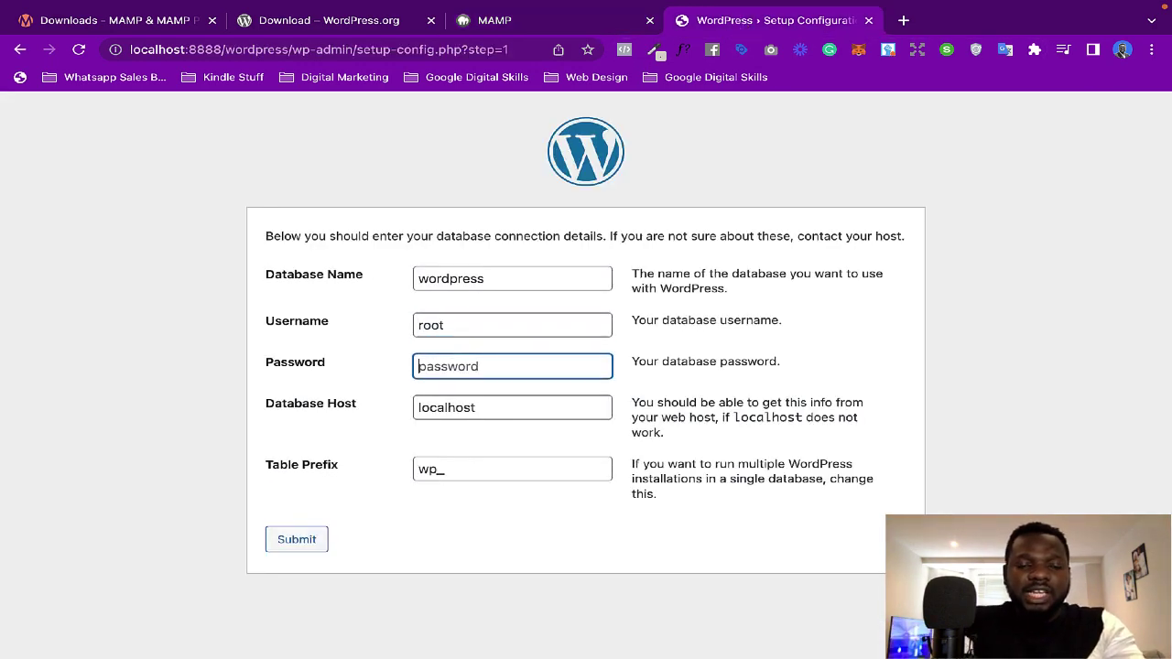
type("root")
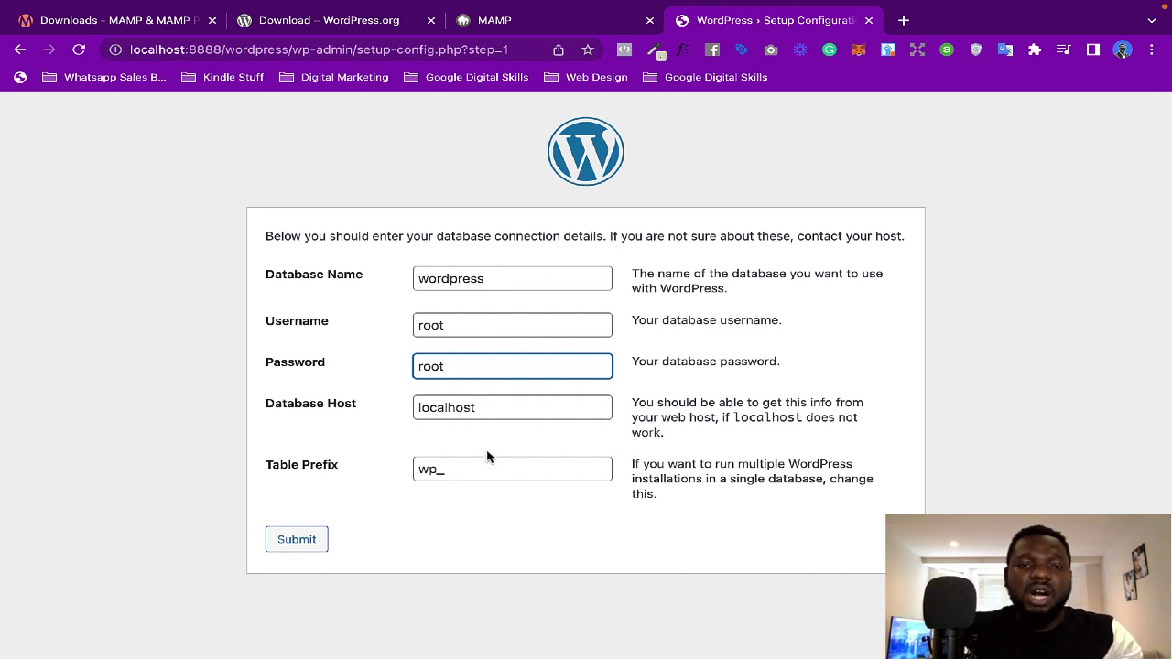
left_click(298, 541)
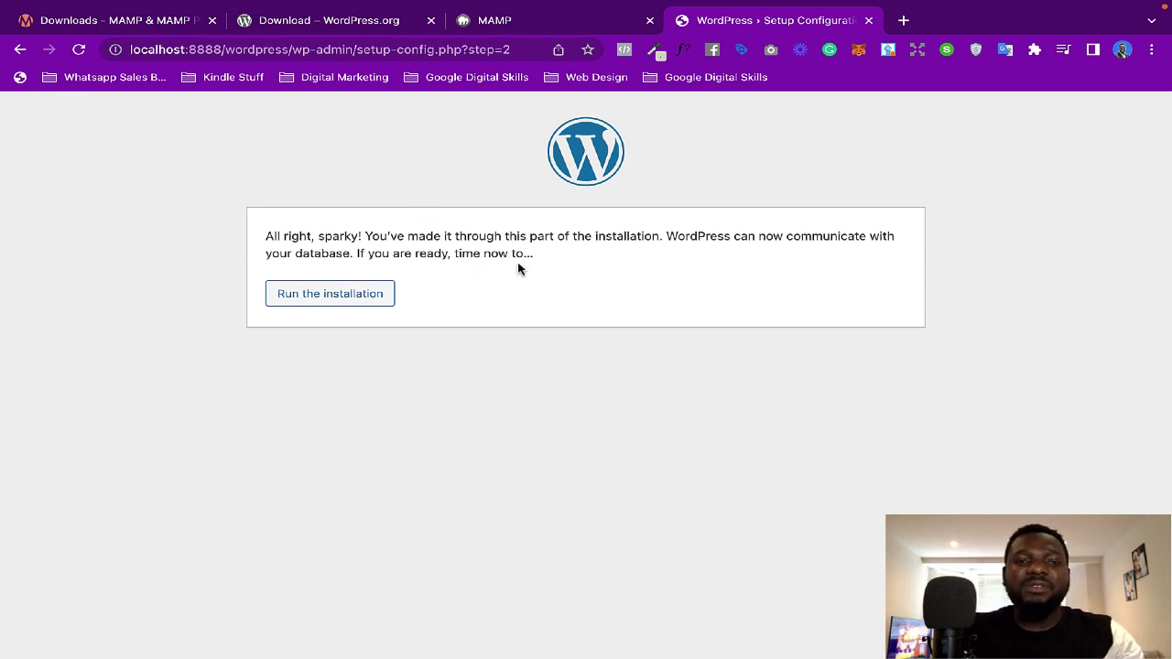
left_click(355, 301)
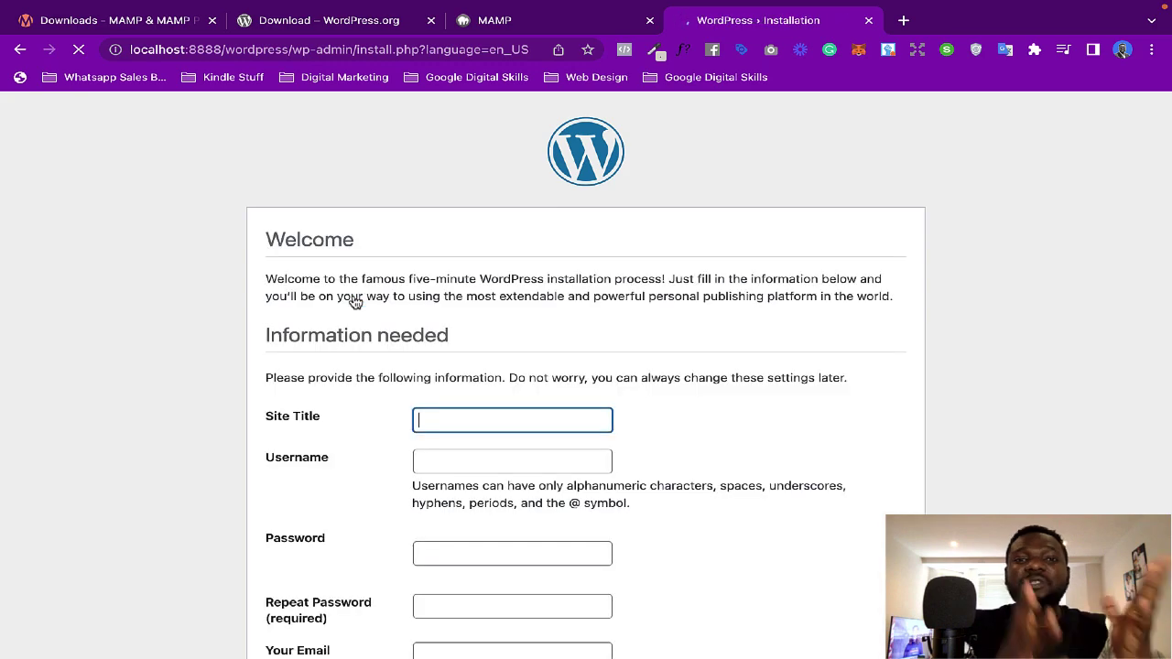
Step: Enter site title 'My Wordpress site' and an admin username, then select the generated password
scroll(472, 367, "down", 3)
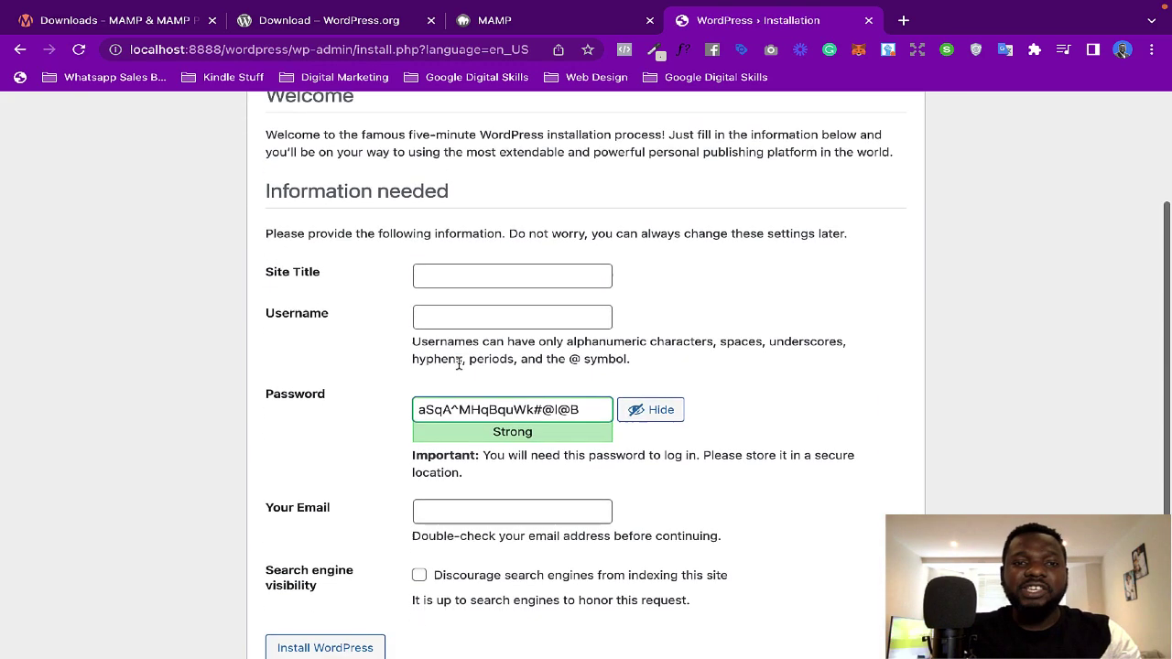
scroll(460, 276, "up", 1)
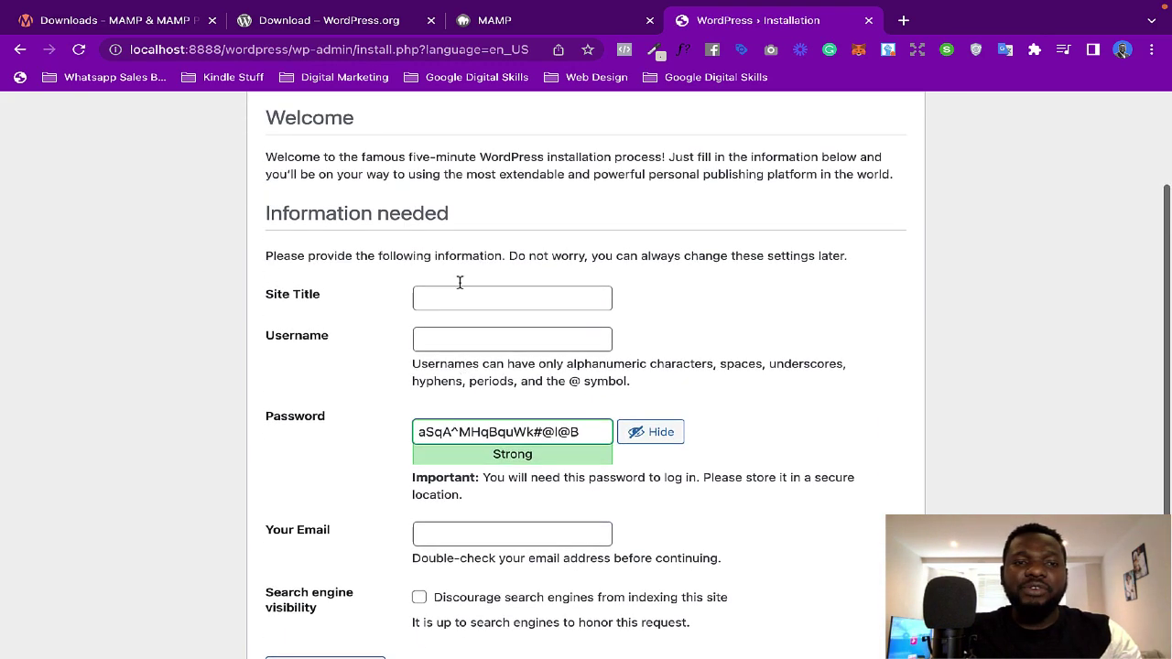
left_click(452, 295)
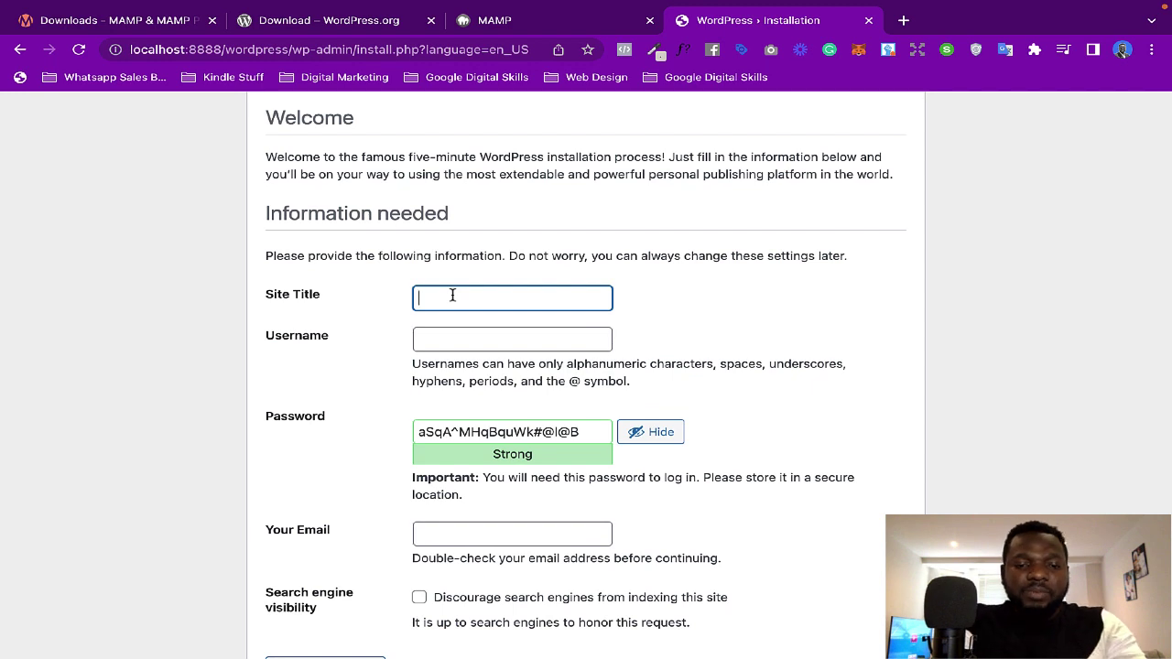
type("My Wo")
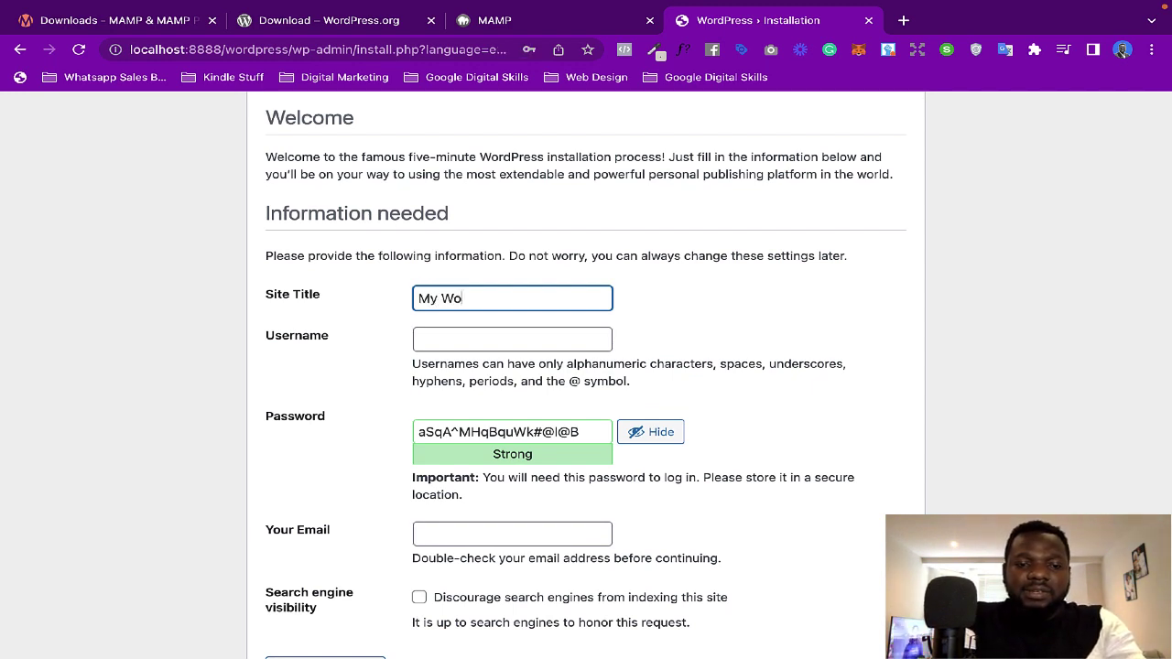
type("rdpress site")
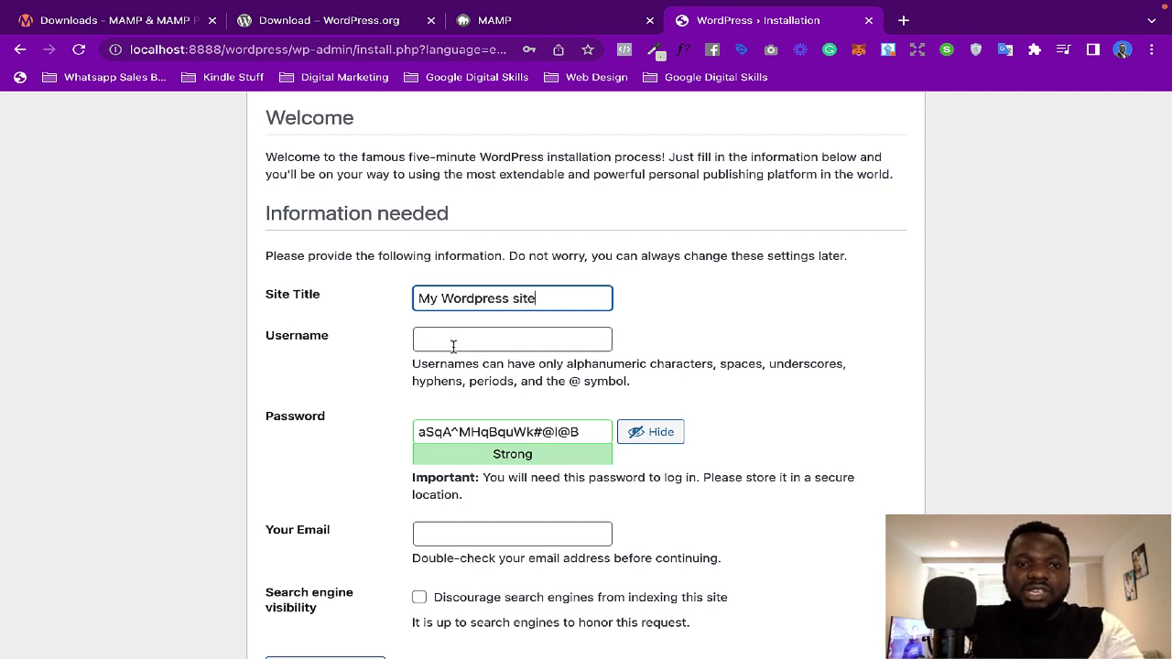
left_click(453, 344)
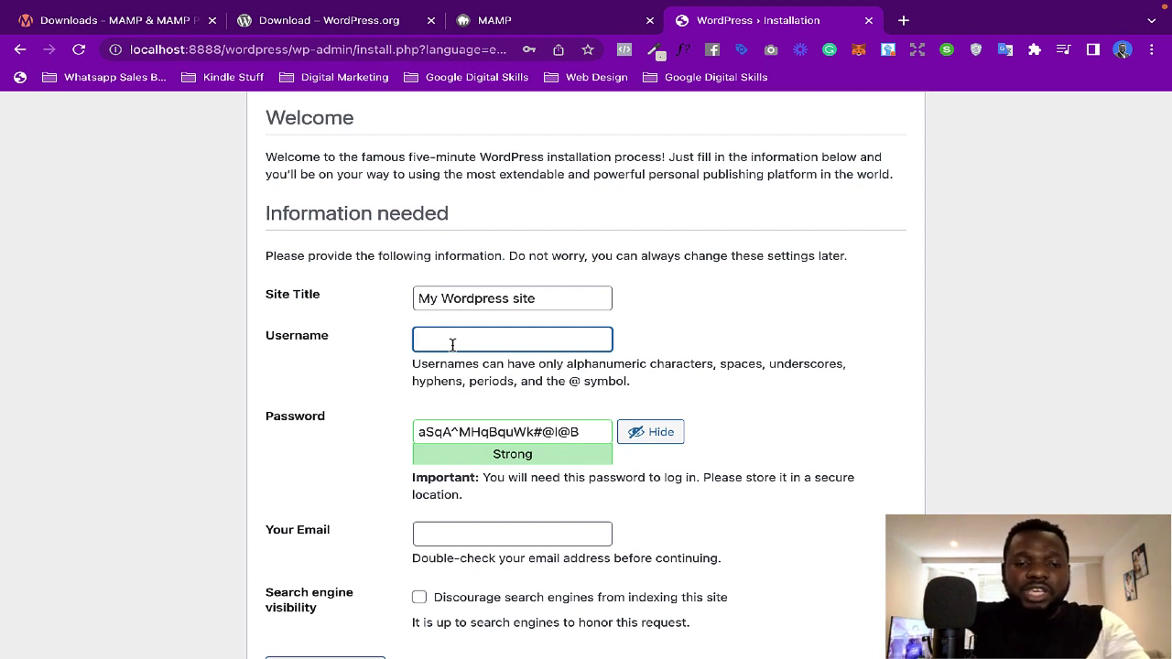
type("solamathew")
left_click(584, 432)
left_click_drag(584, 431, 411, 432)
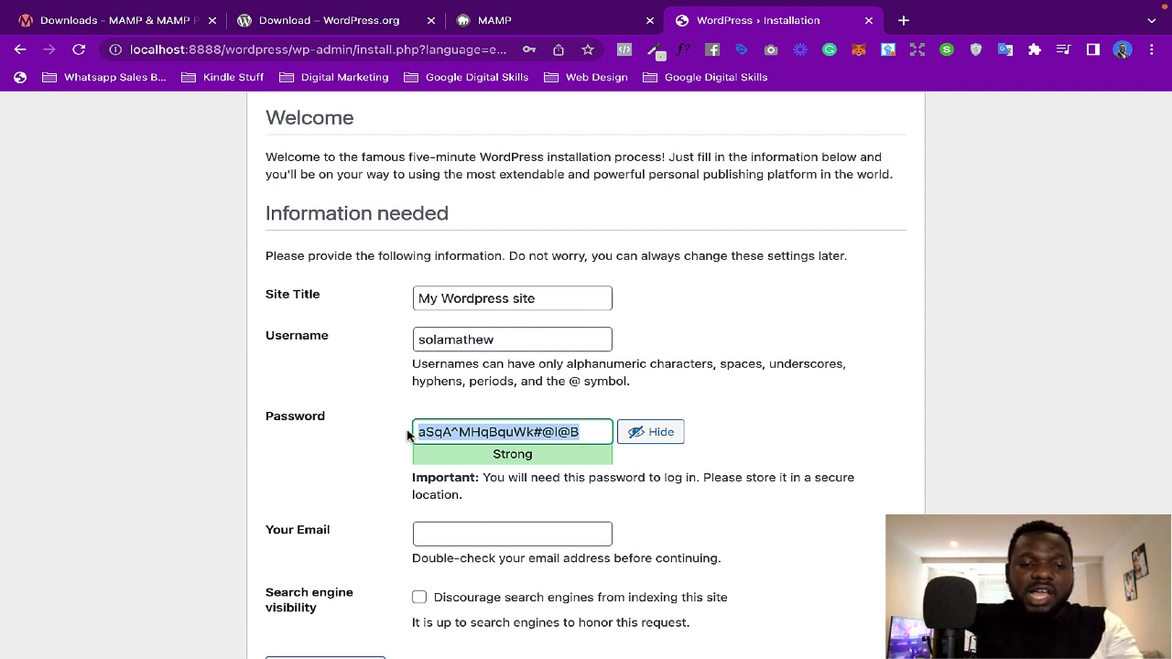
Step: Replace the weak admin password with a longer masked one that rates Strong
type("user")
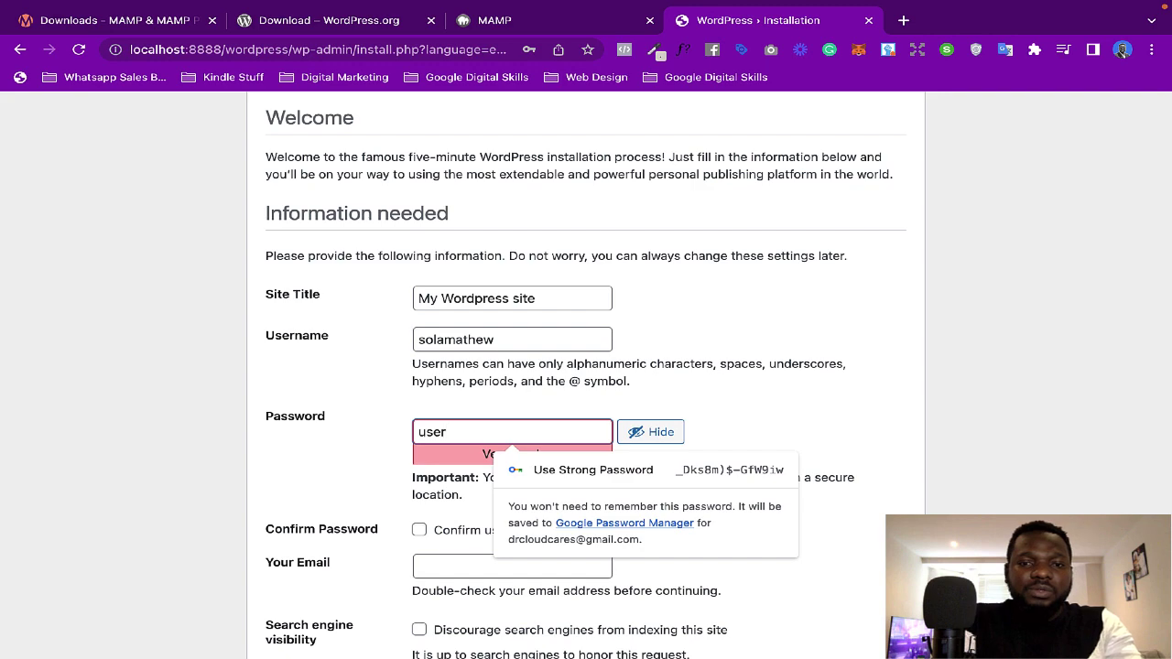
type("123")
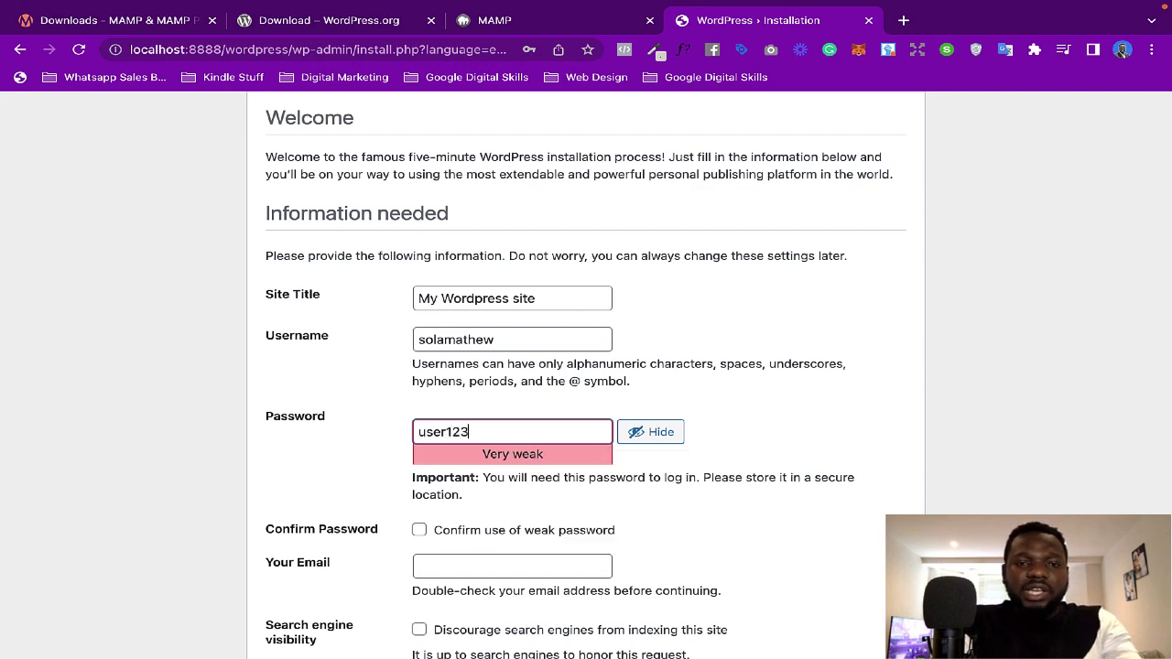
scroll(450, 424, "down", 2)
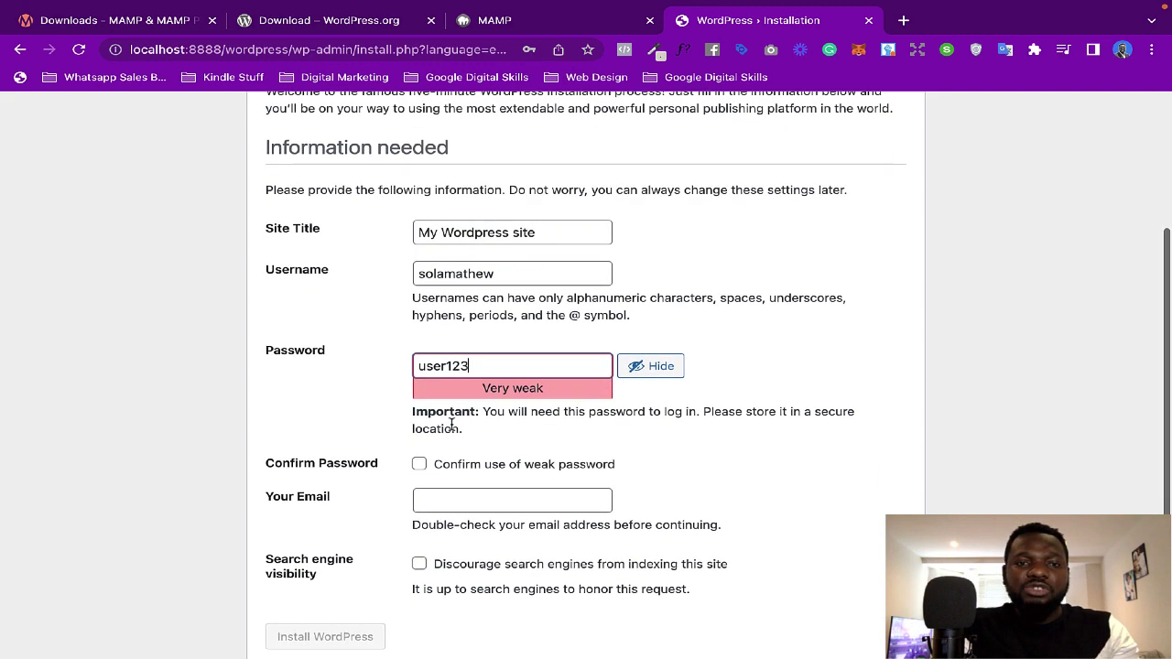
left_click(376, 371)
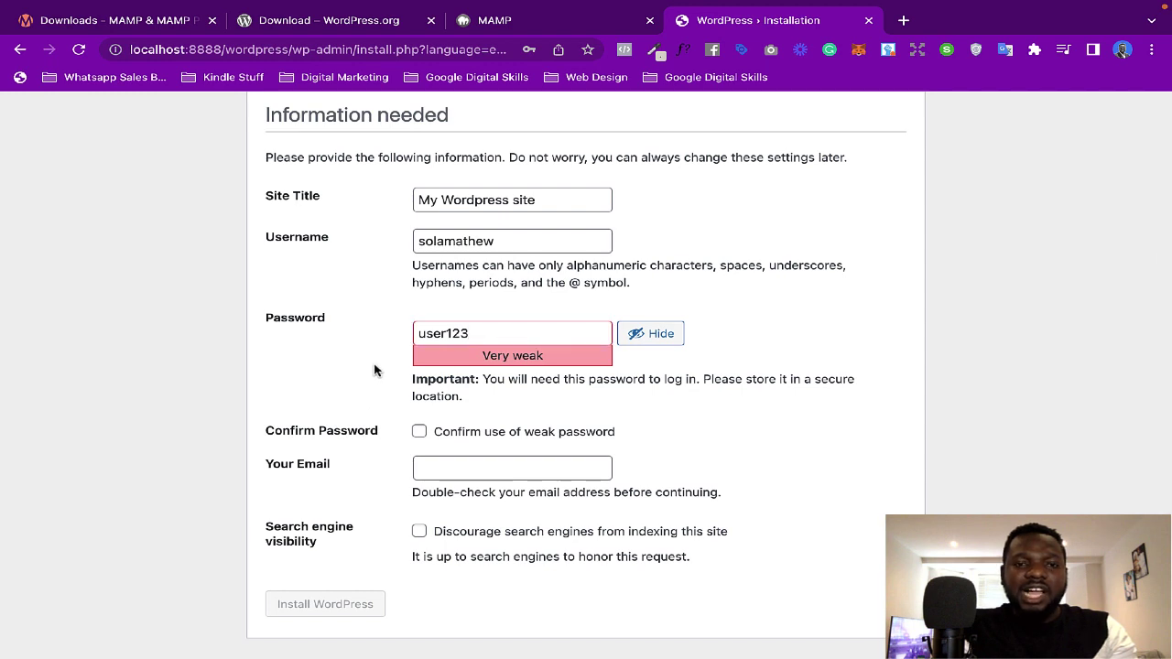
left_click(478, 333)
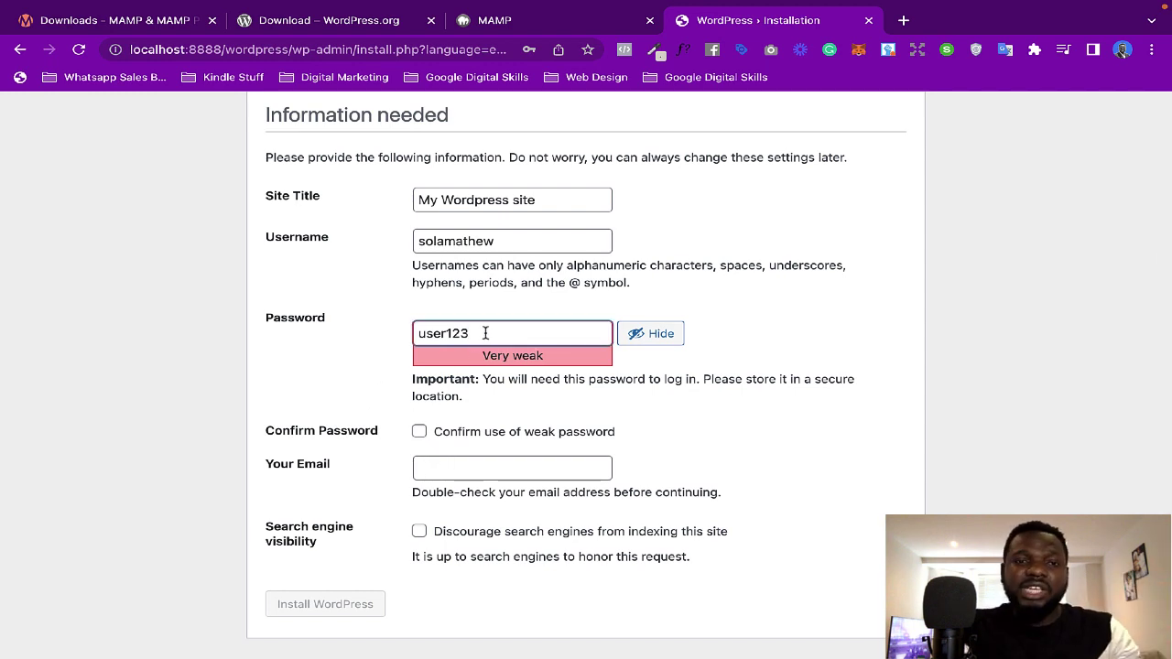
left_click_drag(480, 333, 414, 333)
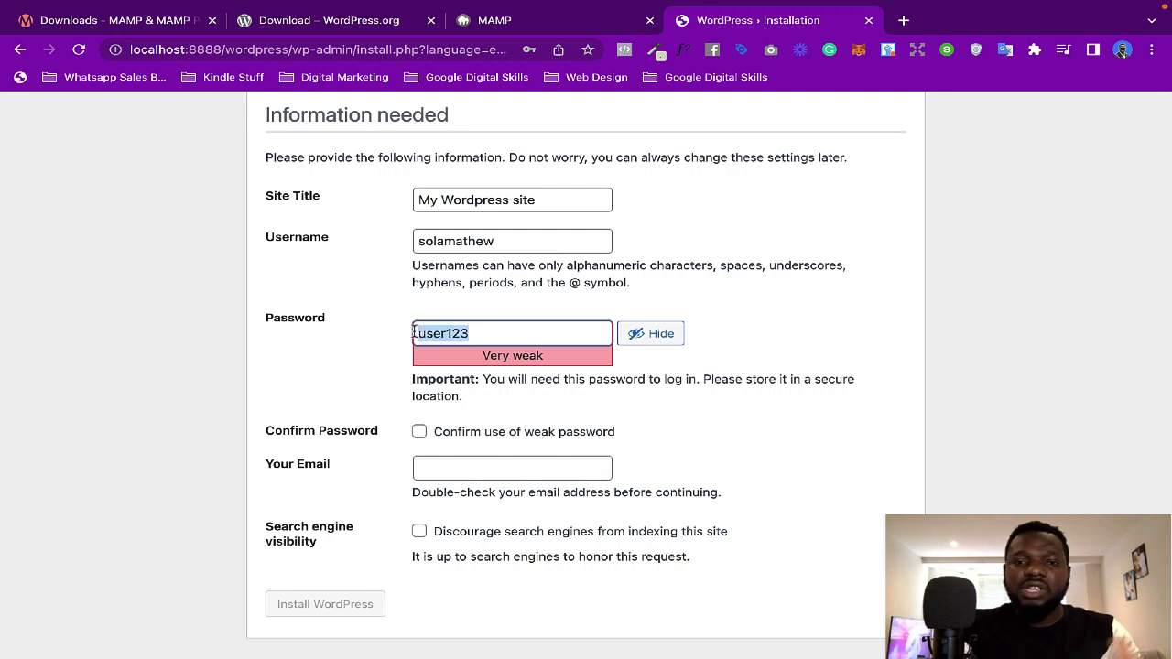
left_click(637, 335)
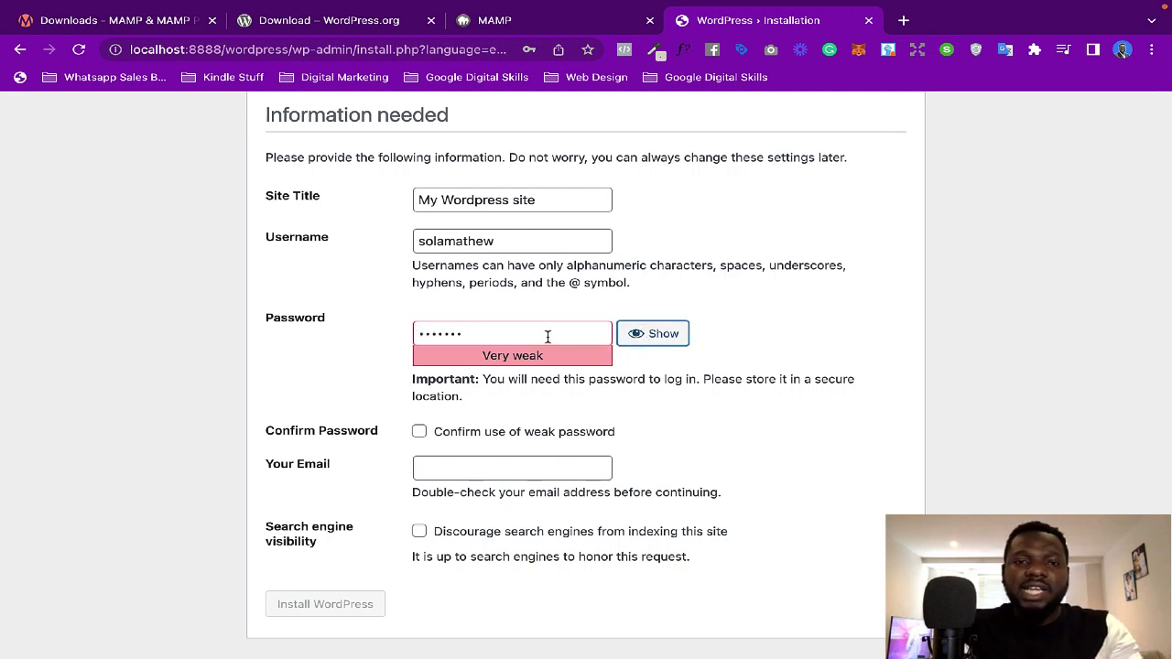
left_click_drag(457, 339, 373, 331)
type("123456")
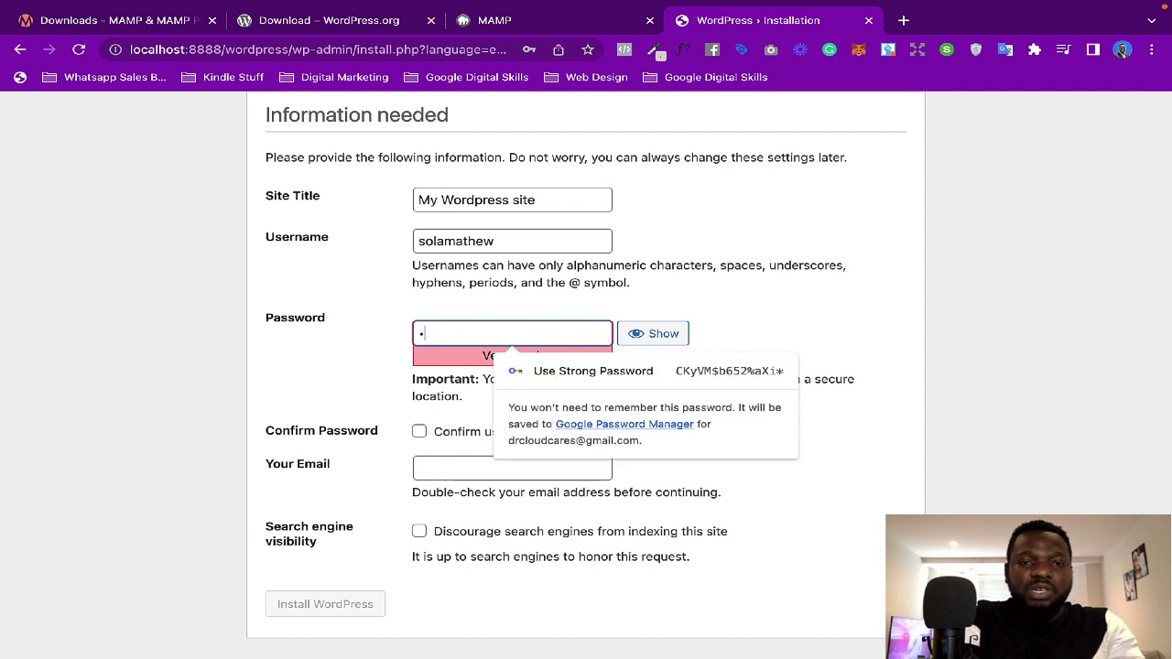
type("789012")
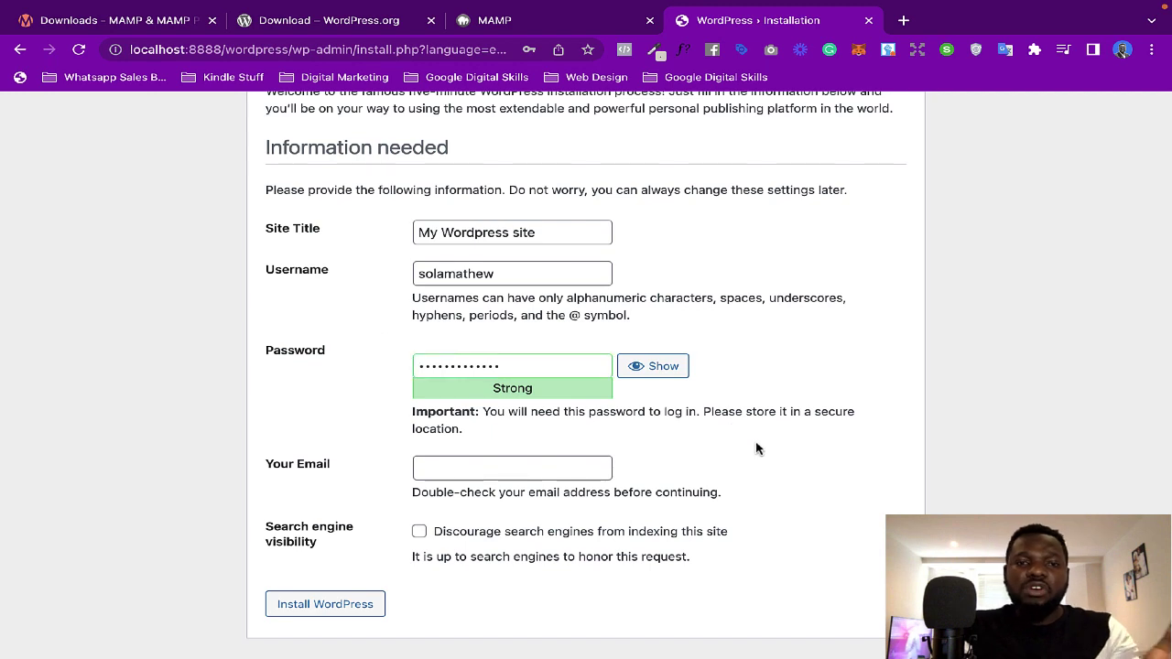
left_click(435, 468)
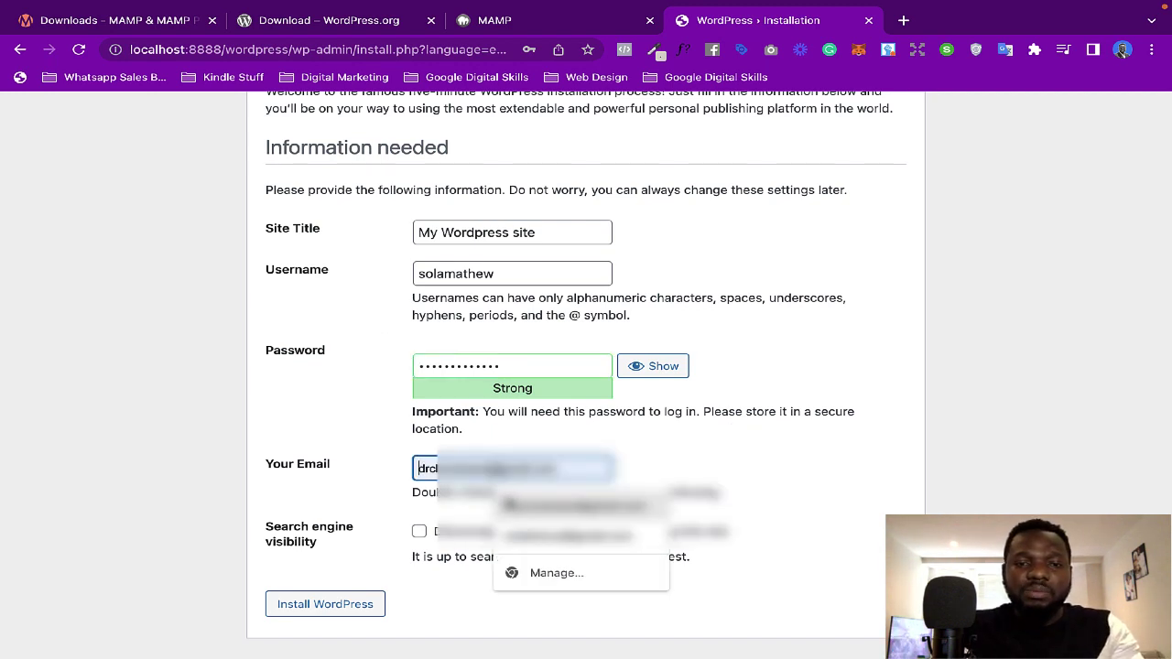
Step: Fill in the admin email from Chrome's saved suggestion and install WordPress
left_click(738, 412)
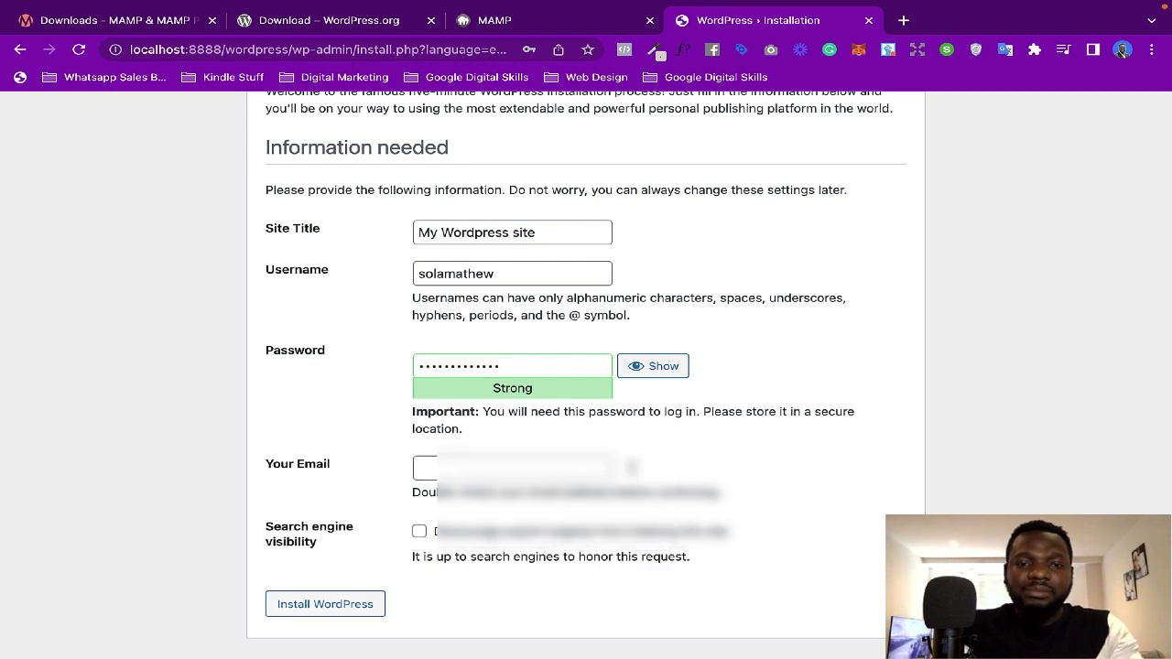
left_click(436, 468)
type("sma")
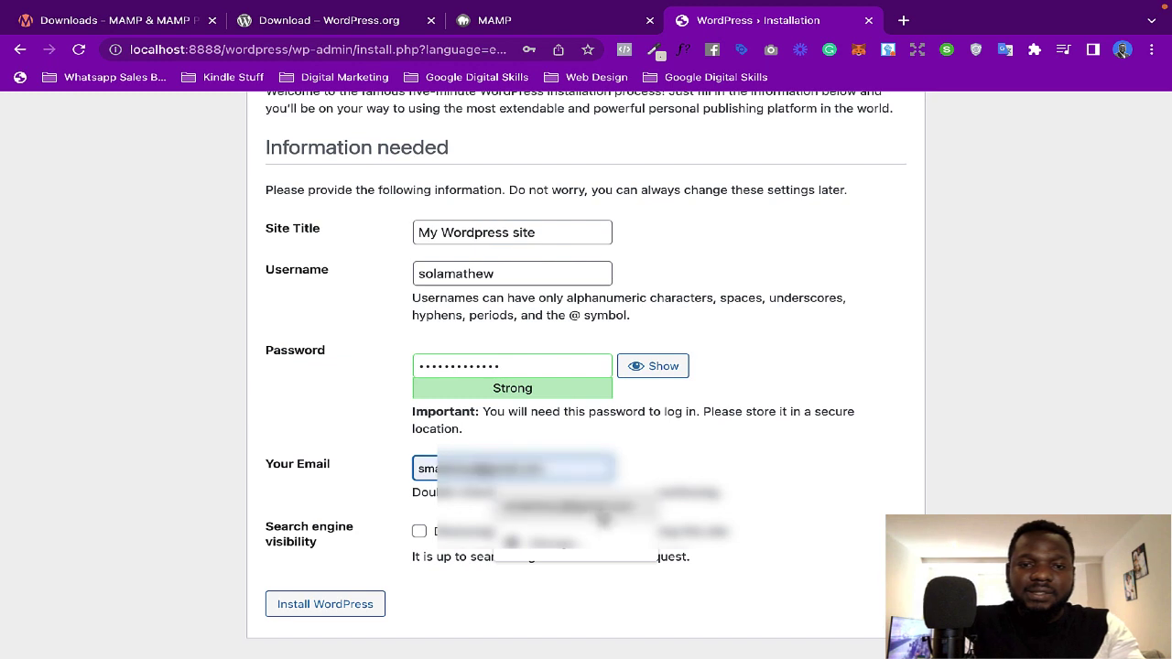
left_click(577, 506)
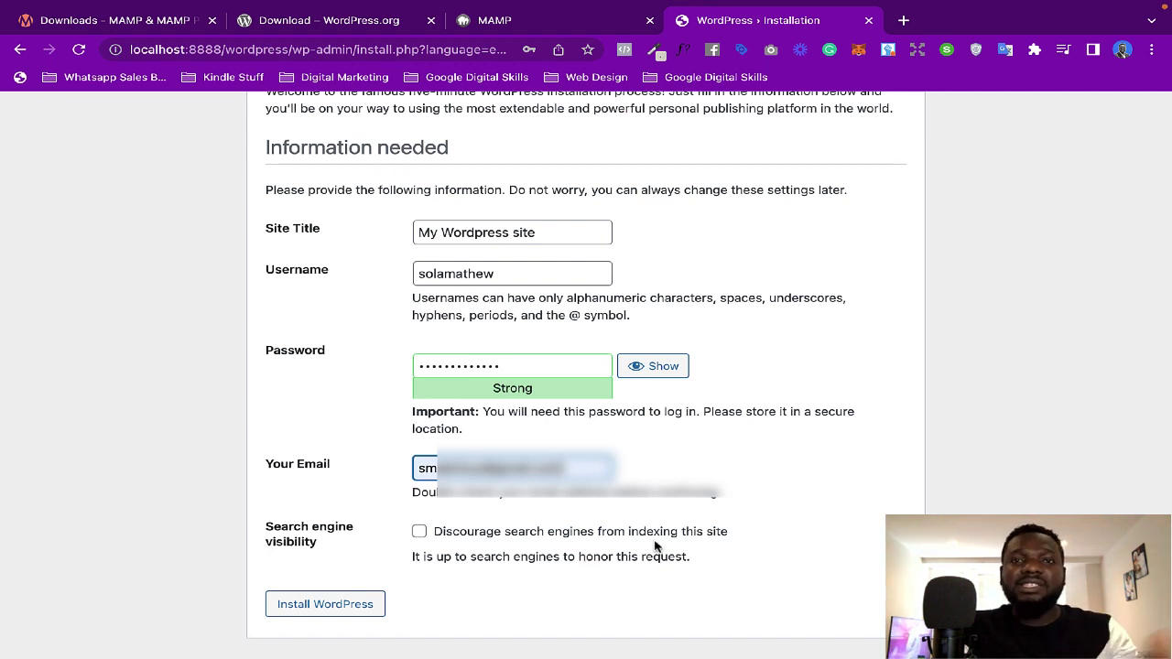
left_click(340, 607)
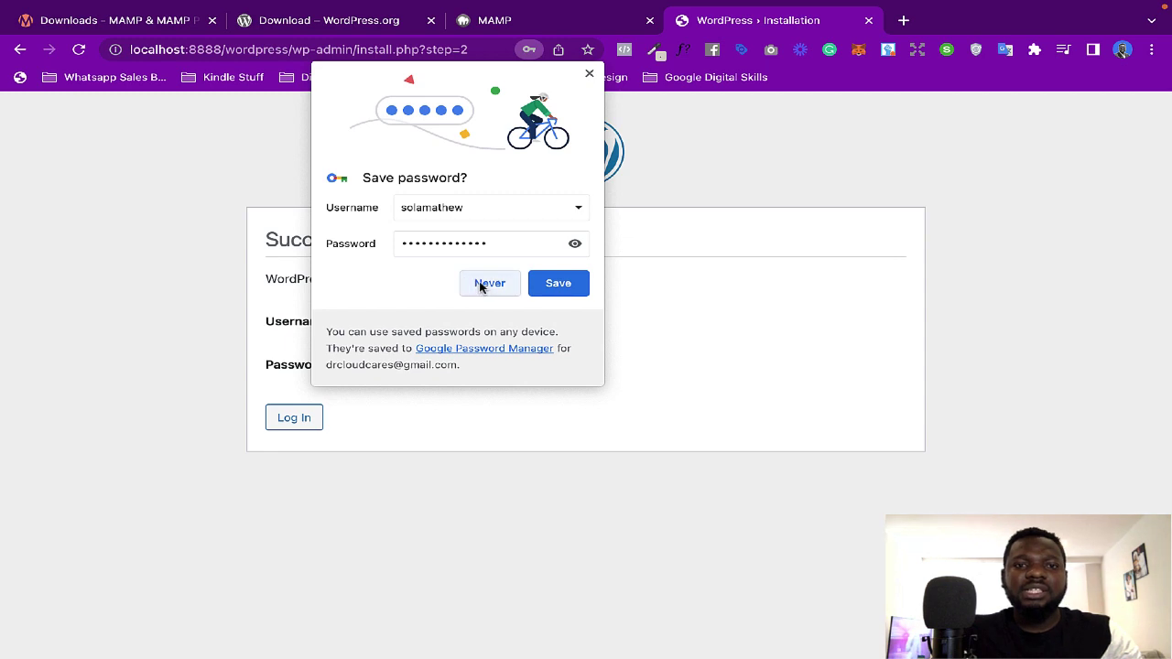
Step: Decline saving the password, review the new username on the Success page, and go to login
left_click(479, 283)
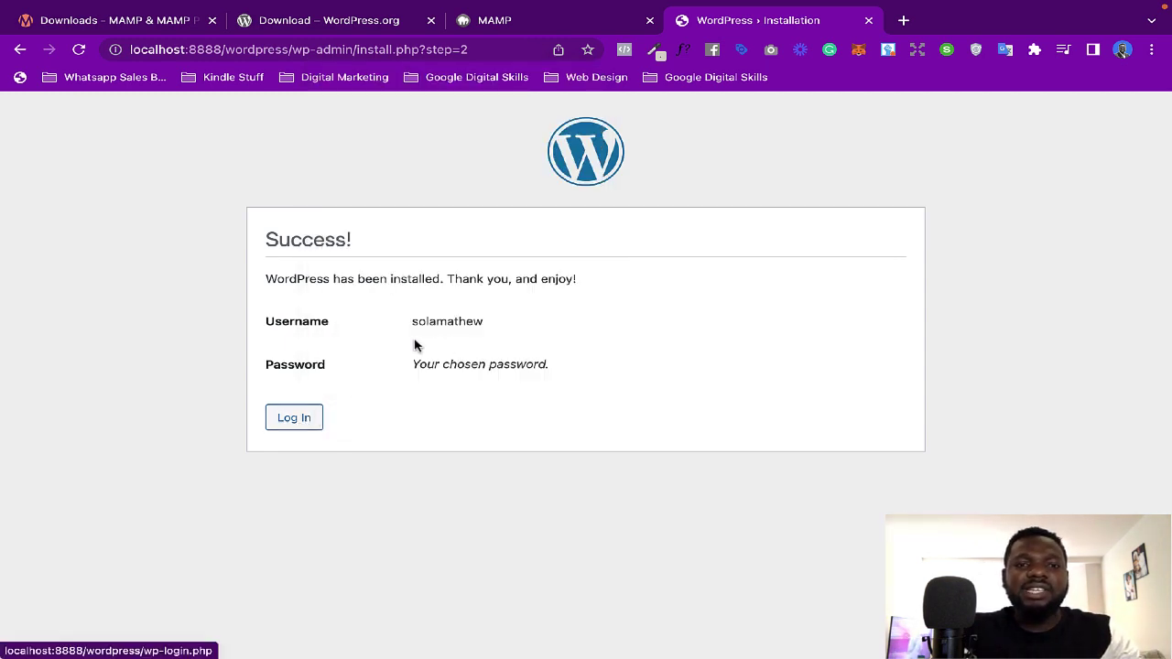
left_click_drag(411, 322, 493, 330)
left_click_drag(412, 364, 537, 364)
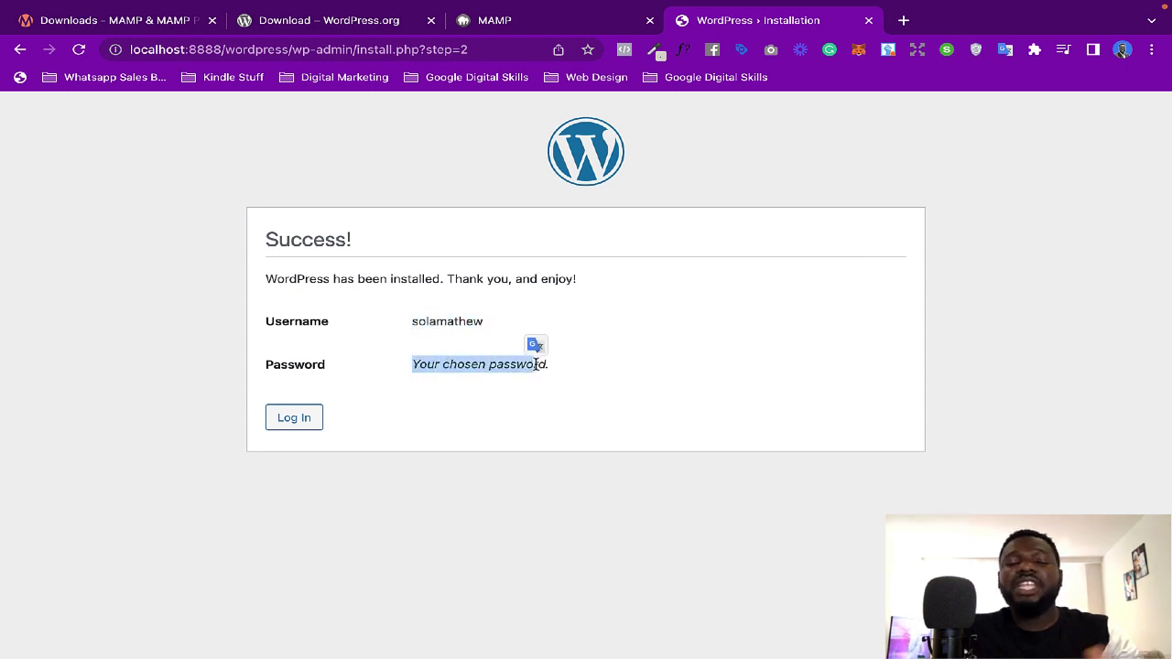
left_click(288, 421)
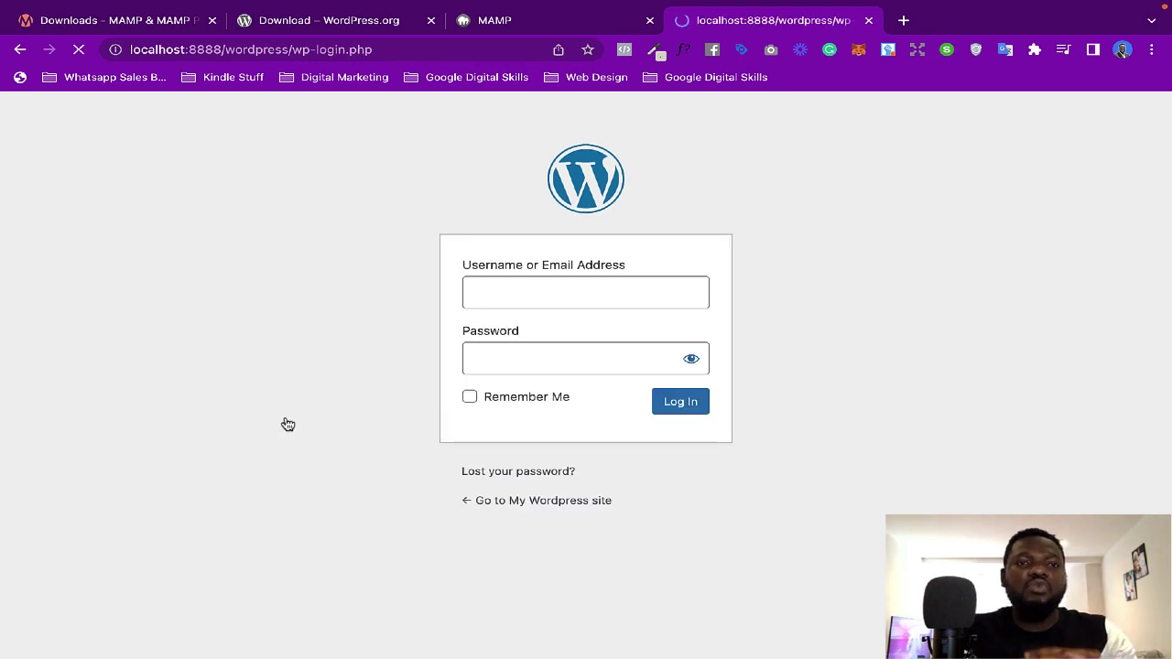
Step: Log in with the new admin username and password to reach the Dashboard
left_click(505, 294)
type("sola")
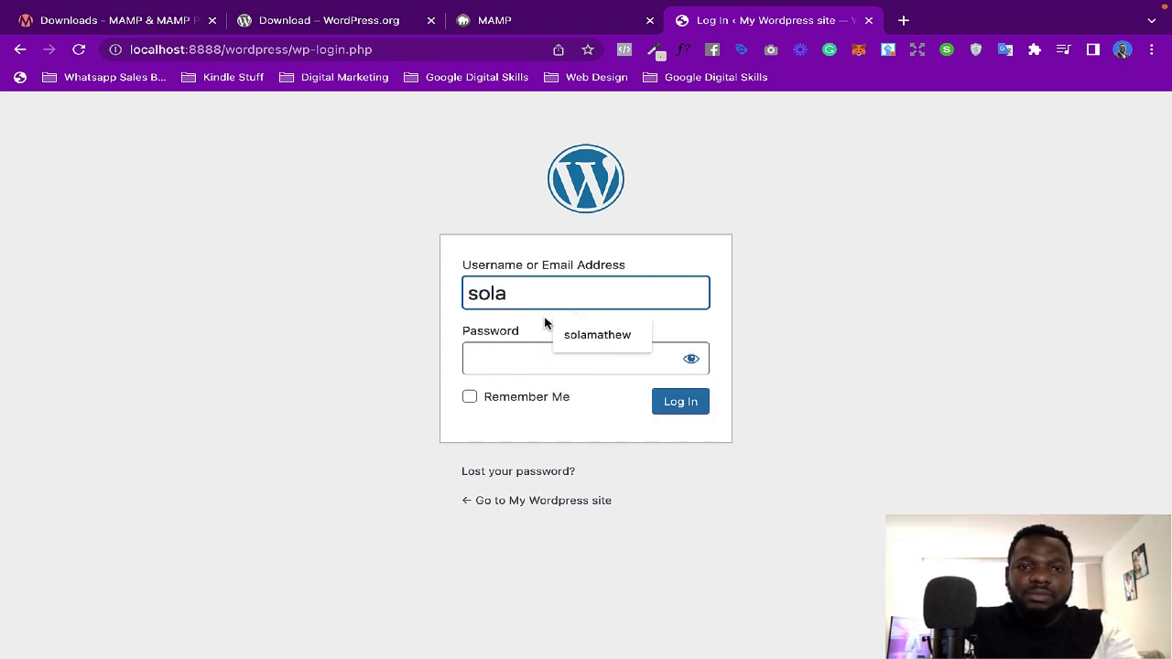
left_click(586, 334)
left_click(503, 363)
type("12345678910")
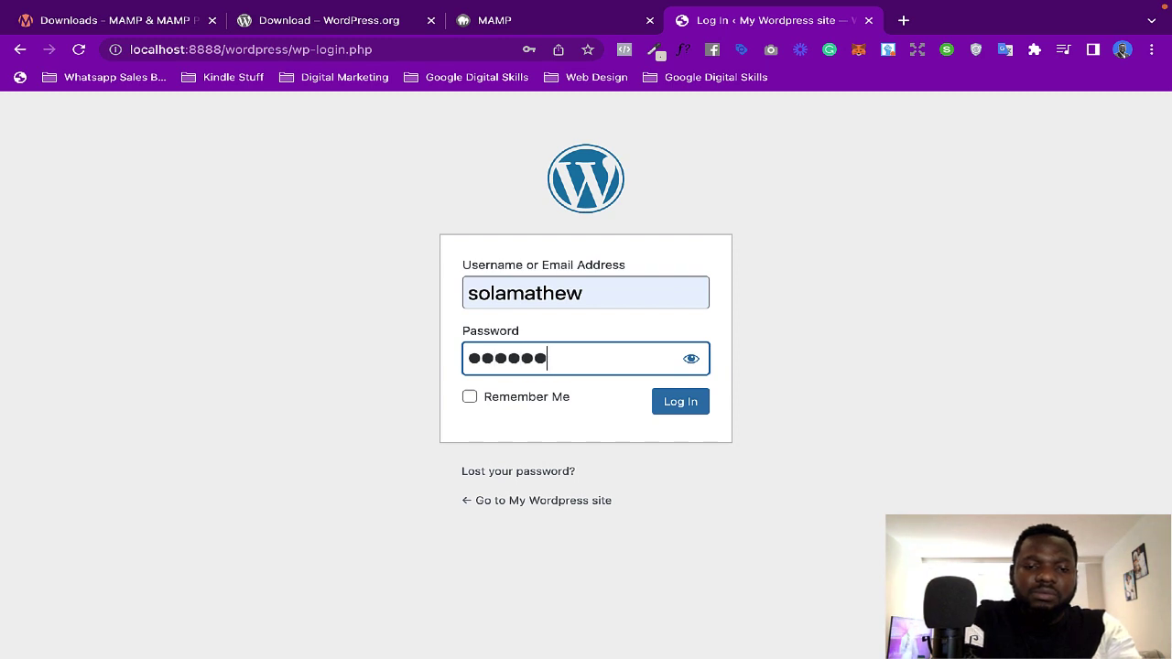
type("11")
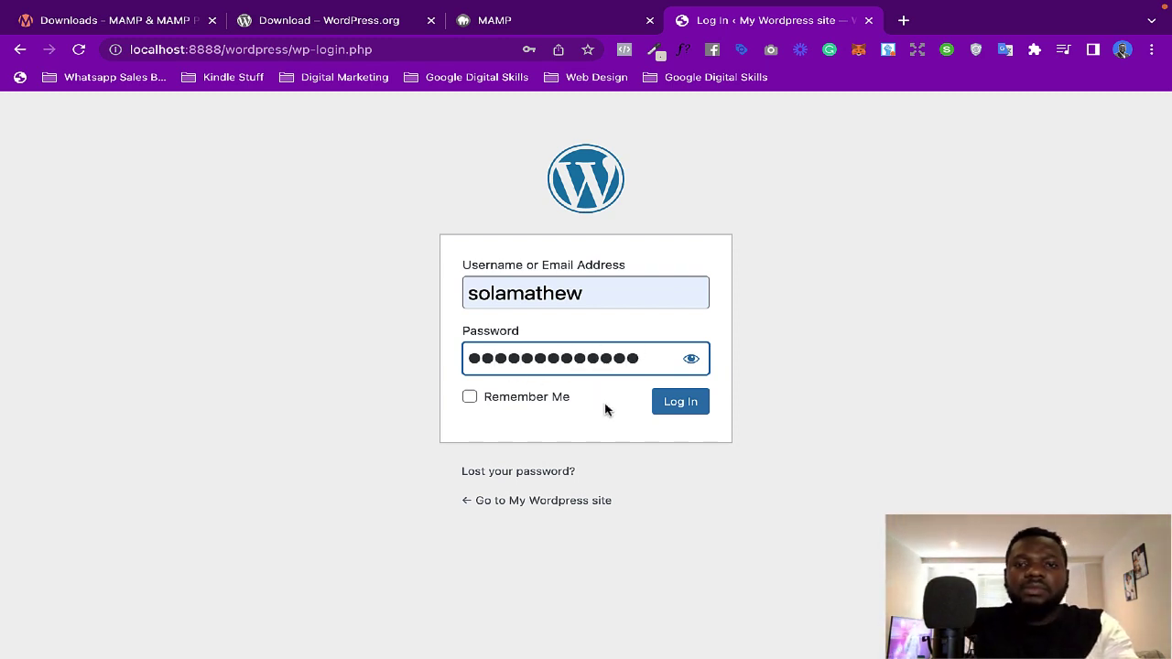
left_click(674, 412)
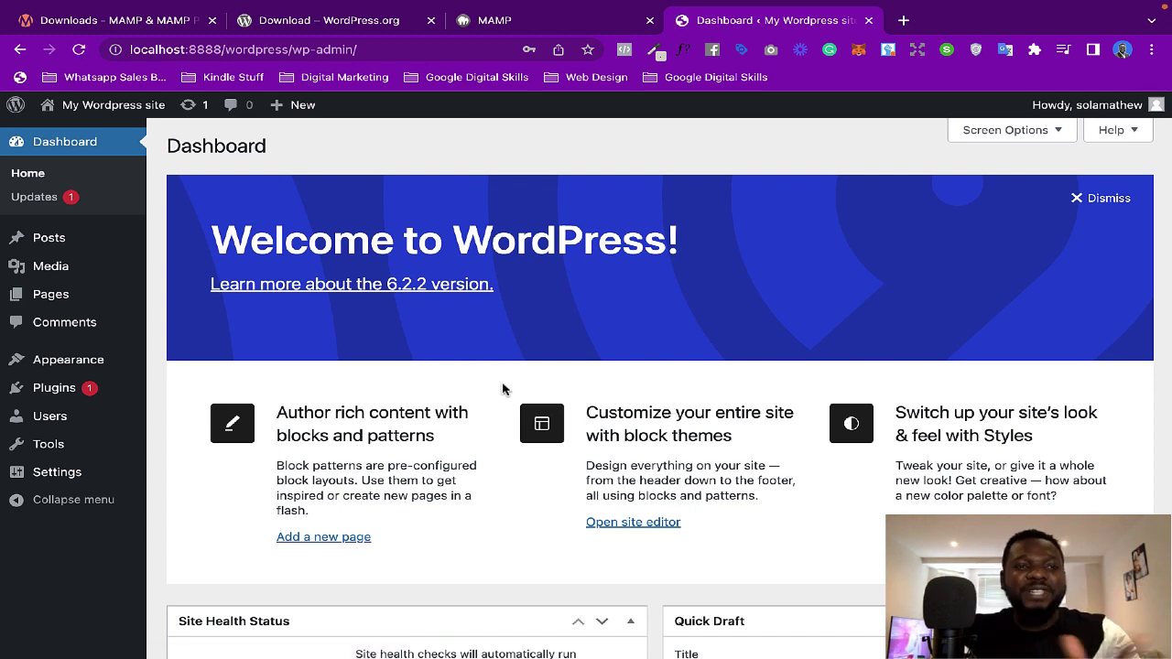
Step: Open Visit Site from the My Wordpress site admin-bar menu in a new tab and switch to it
mouse_move(150, 280)
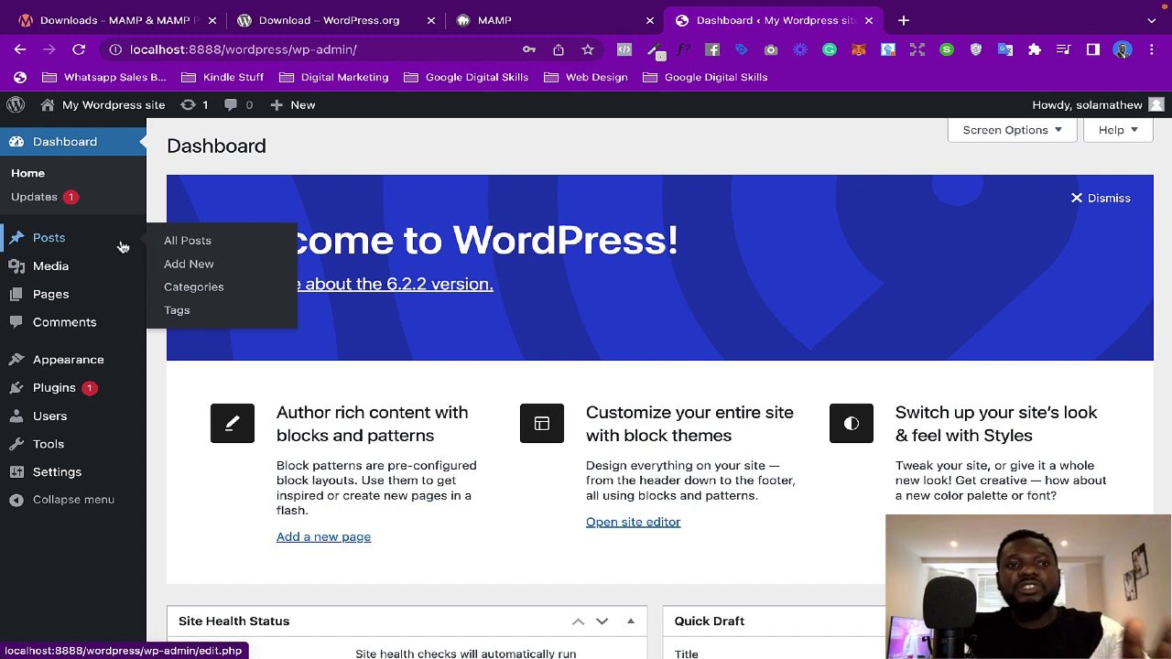
mouse_move(125, 110)
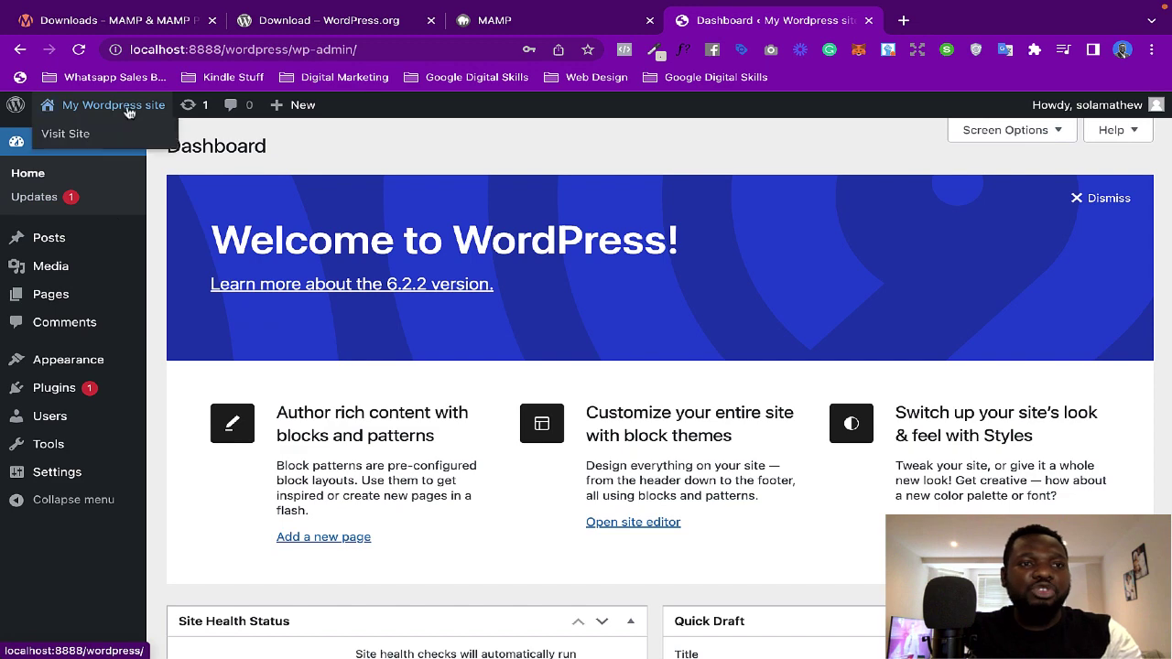
right_click(82, 135)
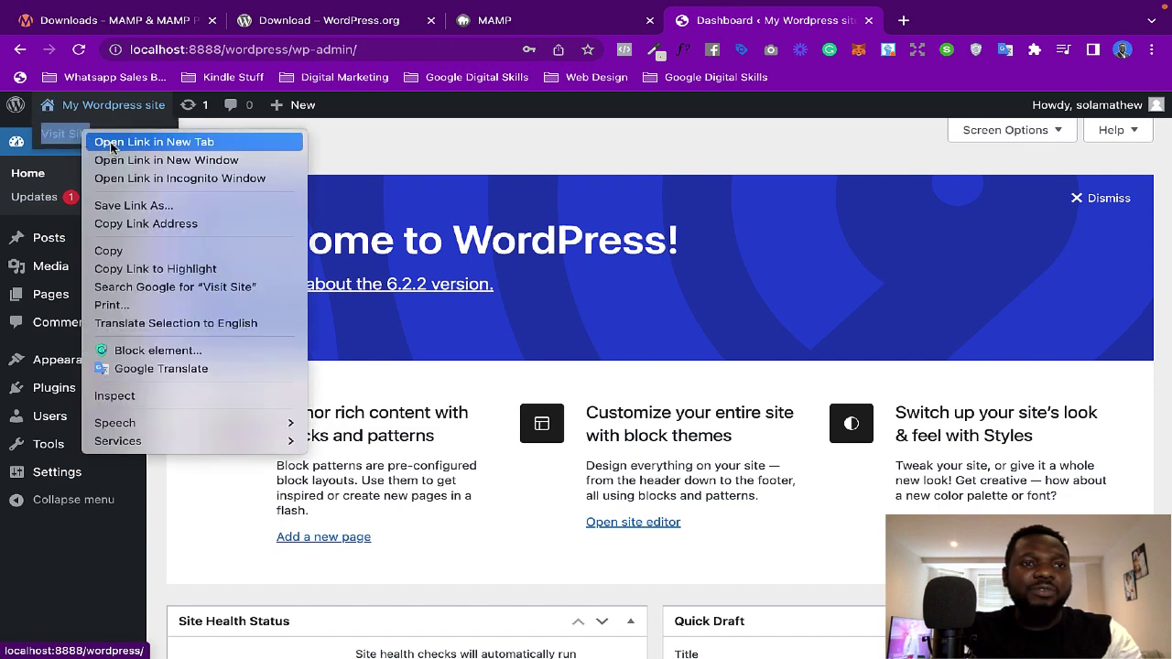
left_click(110, 109)
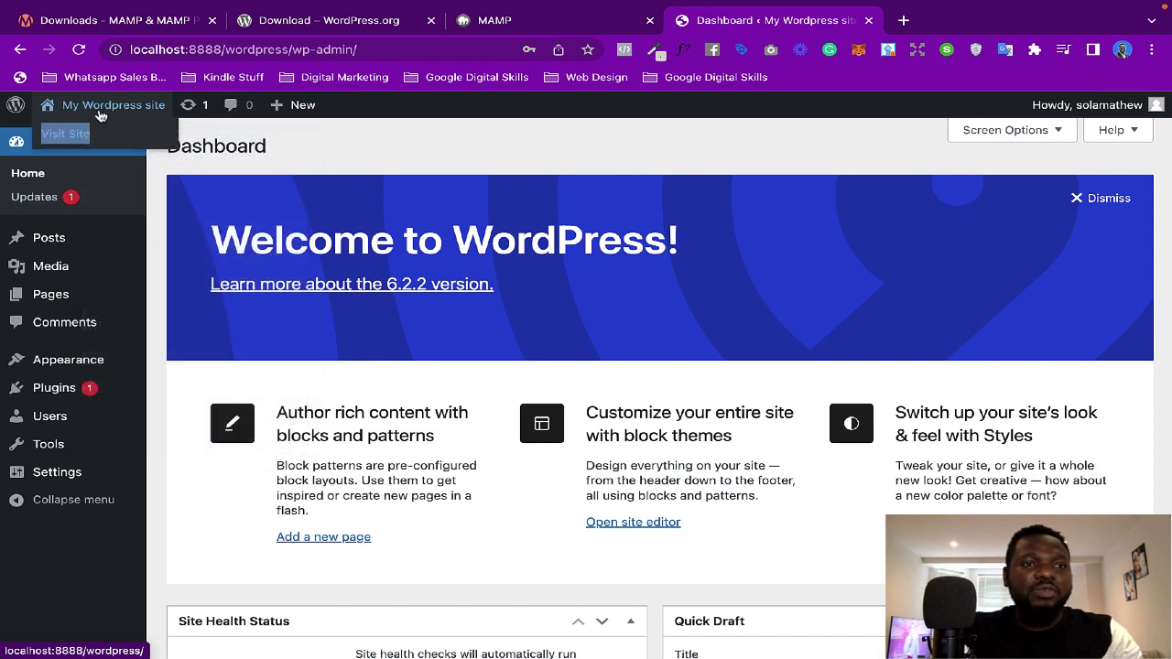
right_click(82, 134)
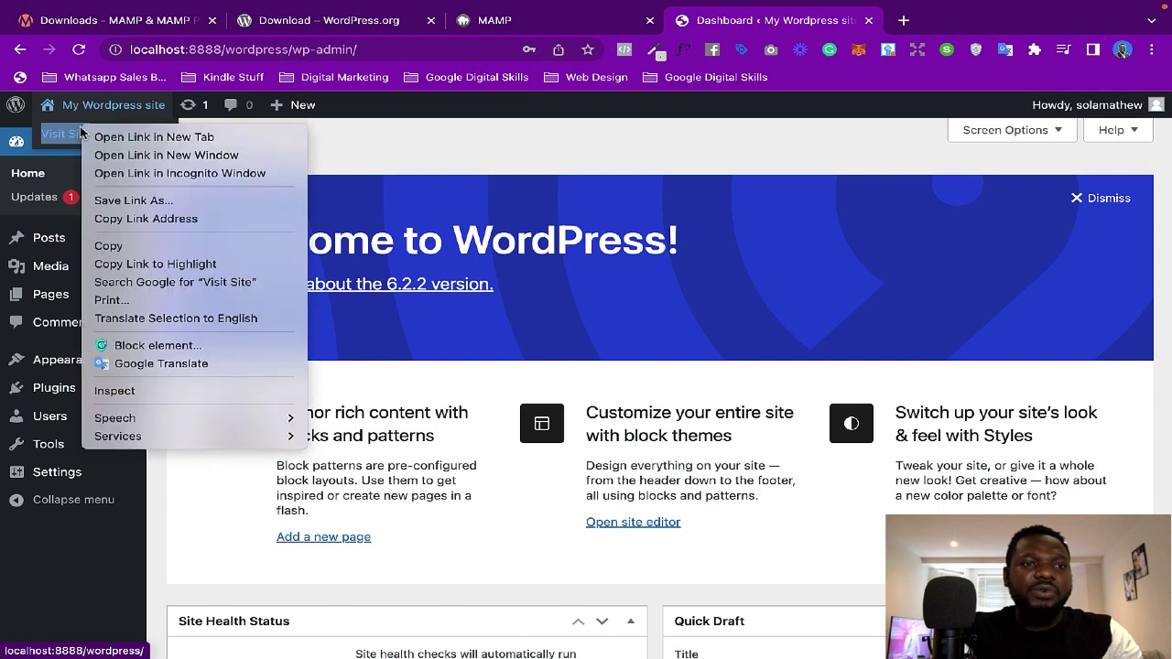
left_click(124, 145)
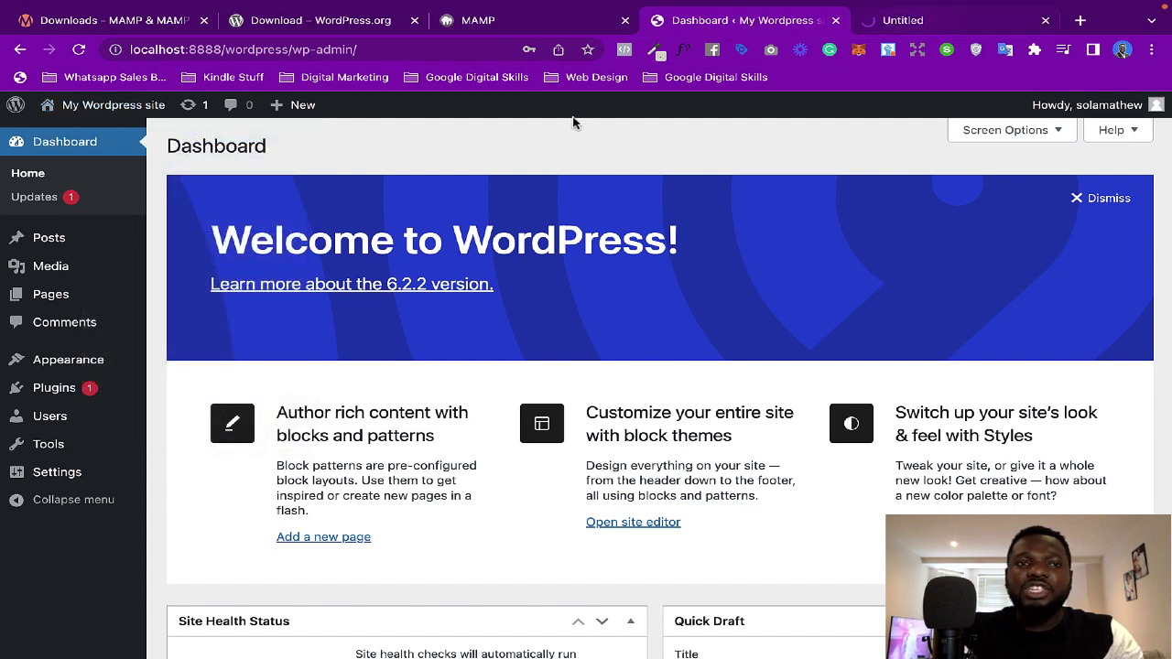
key("ctrl+Tab")
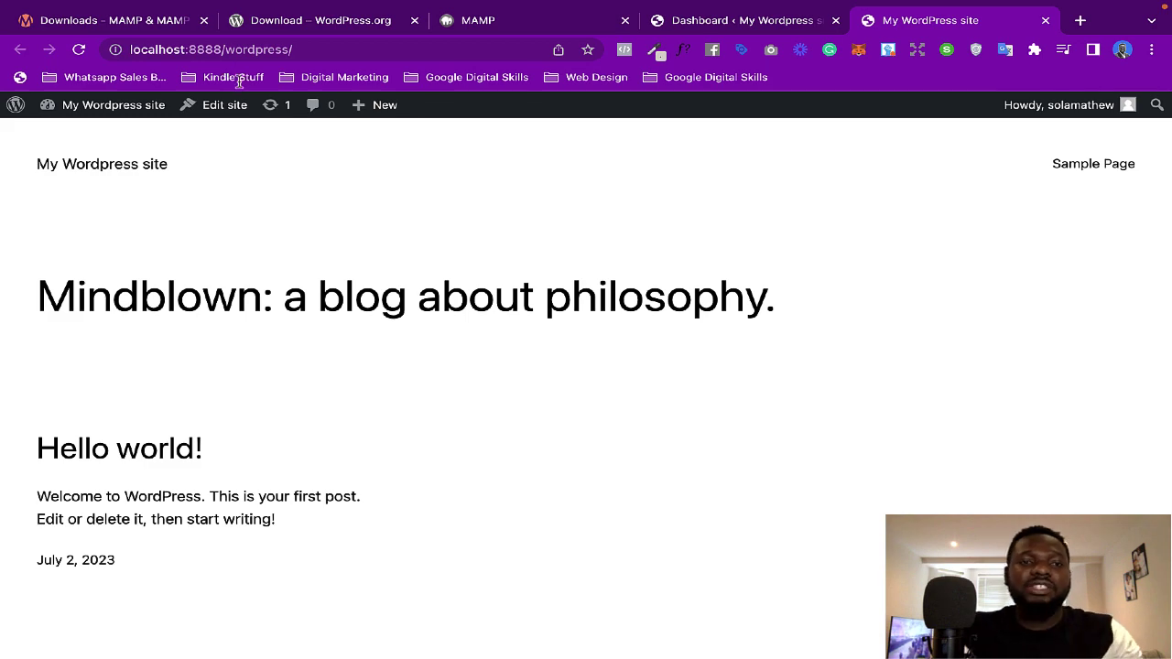
Step: Scroll through the front page with the Hello world post, then return to the Dashboard tab
scroll(385, 375, "down", 4)
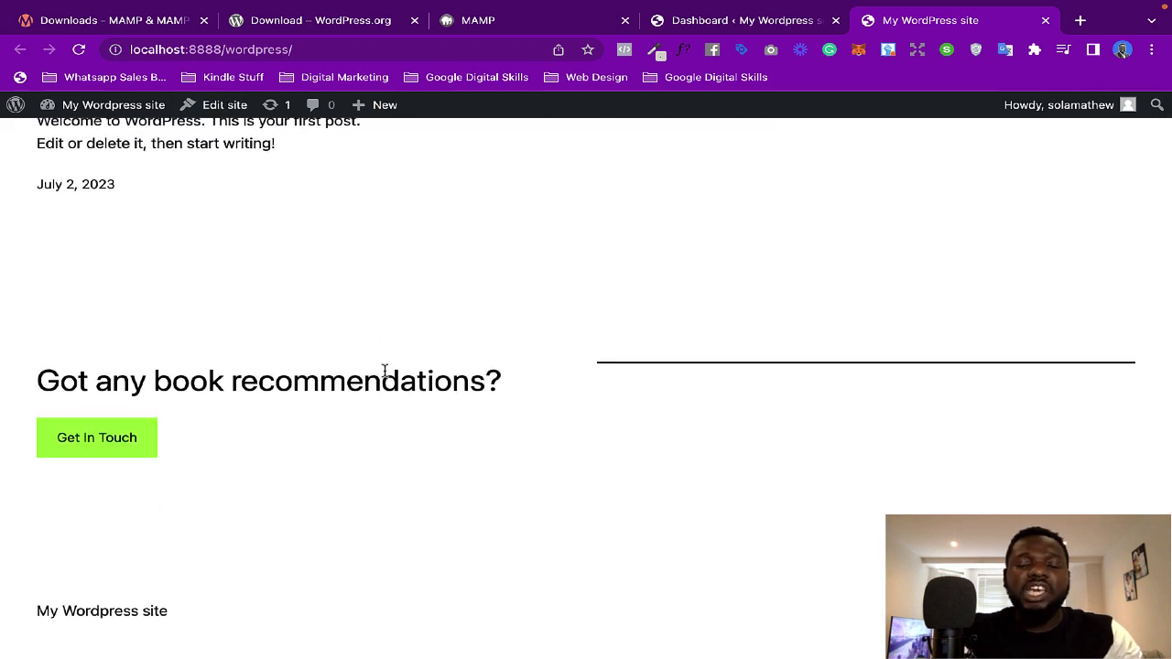
scroll(385, 375, "up", 5)
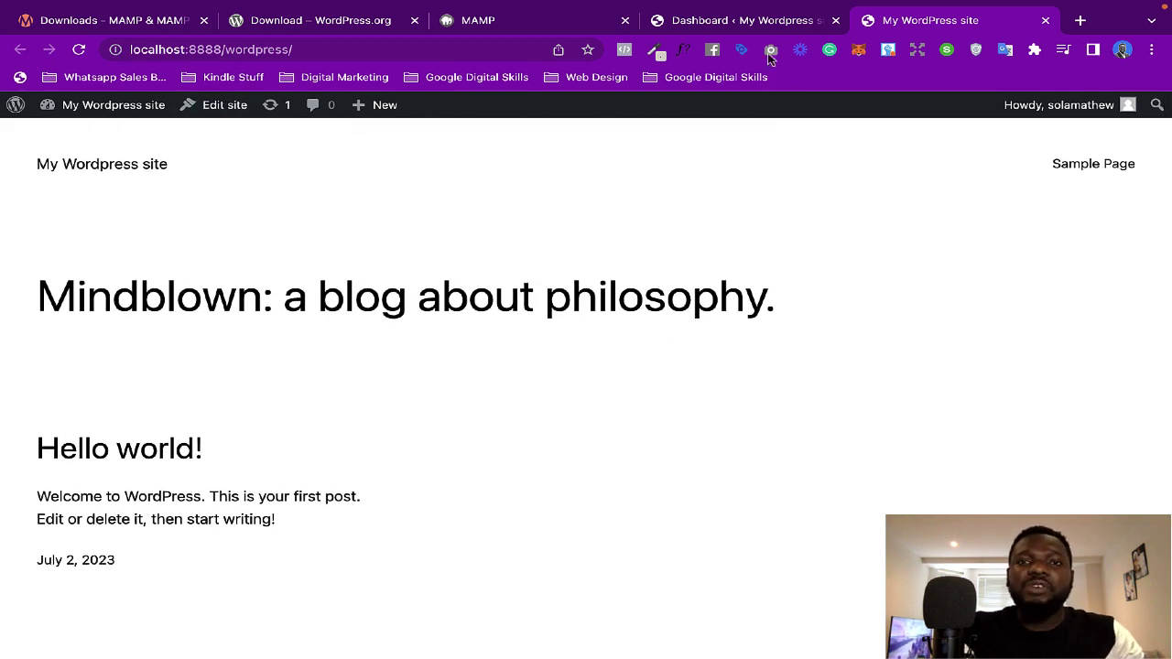
left_click(751, 26)
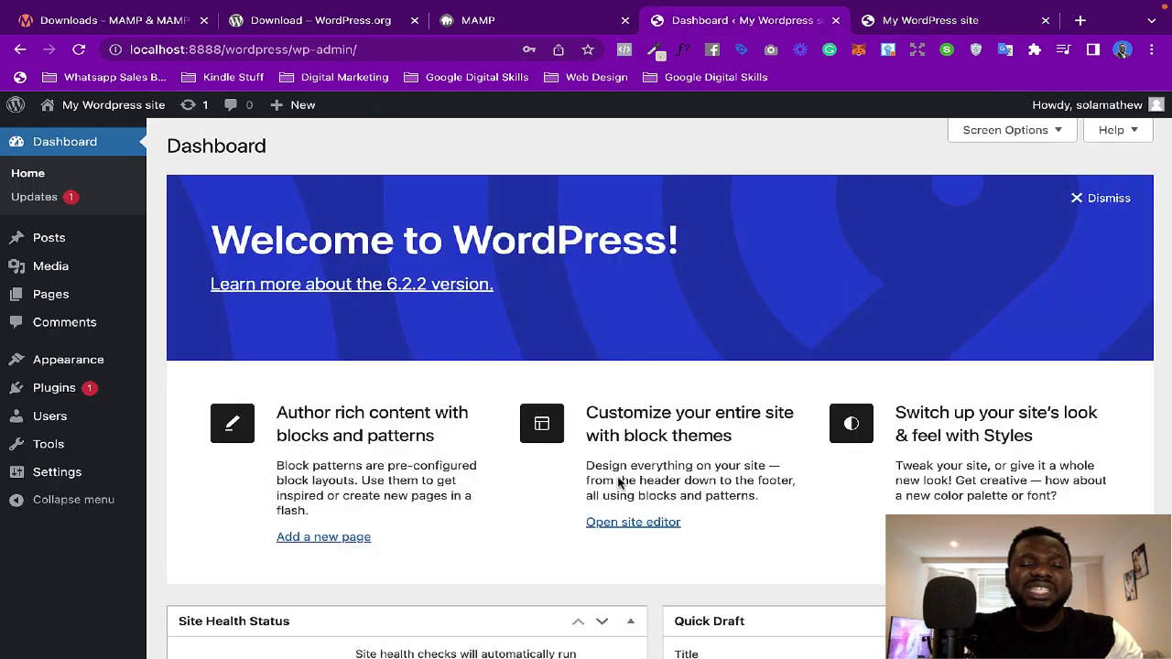
Step: Open Appearance > Themes to list the installed themes, with Twenty Twenty-Three active
scroll(504, 440, "down", 5)
scroll(505, 435, "down", 1)
scroll(317, 375, "up", 6)
left_click(66, 364)
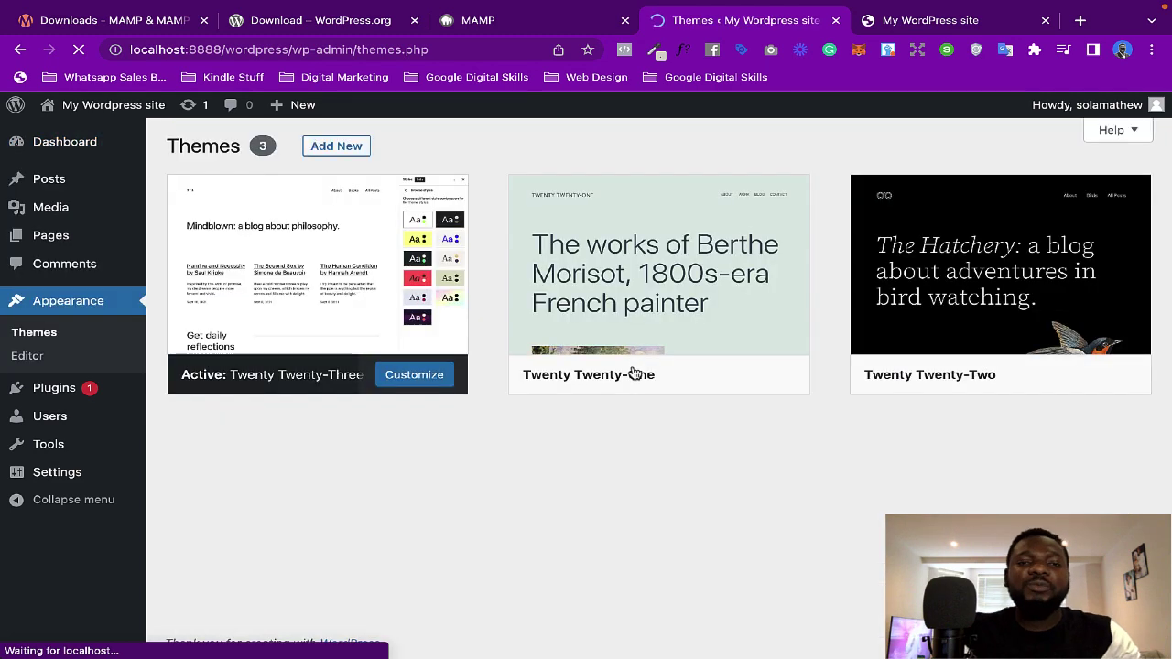
mouse_move(631, 374)
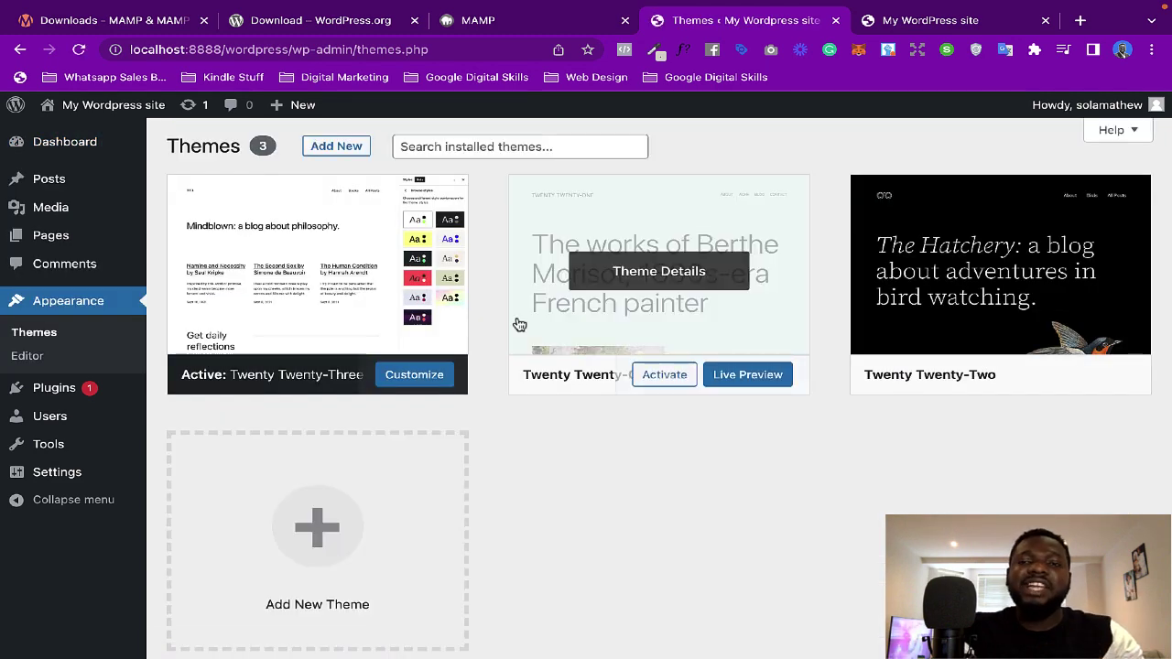